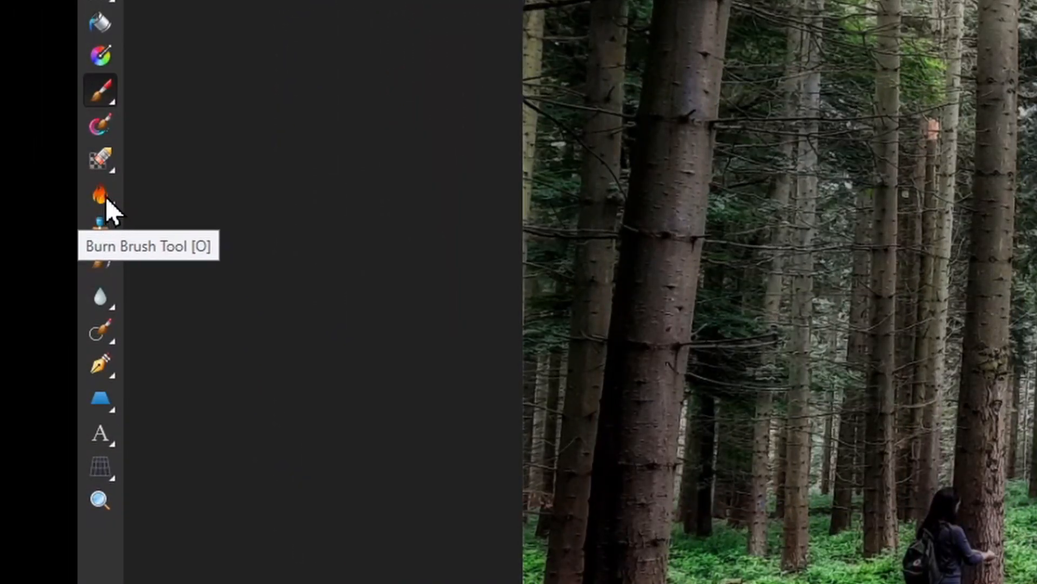
- Brighten the grass patch beside the woman with repeated Dodge Brush strokes and revert the history to the first stroke
left_click(105, 196)
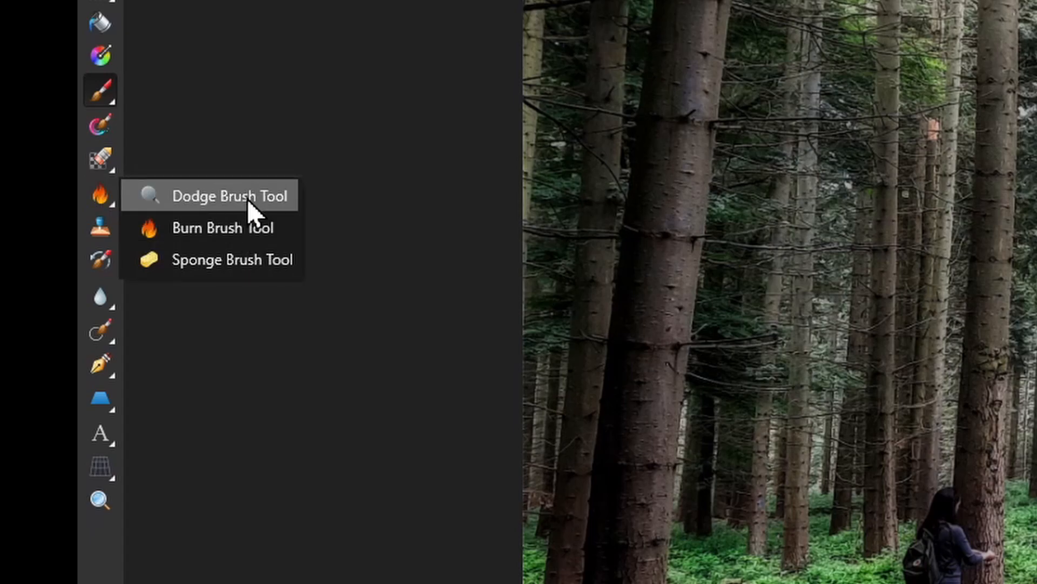
left_click(248, 195)
scroll(581, 508, "up", 3)
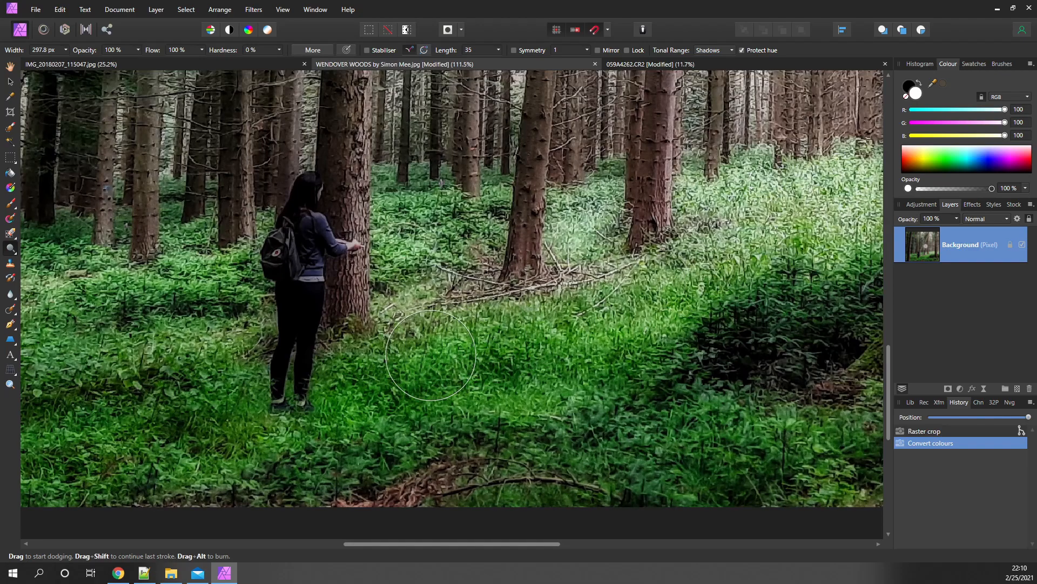
left_click(551, 394)
mouse_move(560, 373)
left_mouse_down()
mouse_move(539, 401)
mouse_move(567, 345)
mouse_move(488, 401)
mouse_move(546, 393)
mouse_move(560, 370)
mouse_move(471, 405)
mouse_move(513, 399)
left_mouse_up()
mouse_move(532, 392)
left_mouse_down()
mouse_move(580, 335)
mouse_move(458, 400)
mouse_move(508, 398)
left_mouse_up()
mouse_move(535, 388)
left_mouse_down()
mouse_move(589, 339)
mouse_move(467, 411)
left_mouse_up()
mouse_move(548, 370)
left_mouse_down()
mouse_move(476, 411)
mouse_move(500, 400)
left_mouse_up()
mouse_move(530, 388)
left_mouse_down()
mouse_move(580, 344)
mouse_move(452, 425)
mouse_move(491, 415)
left_mouse_up()
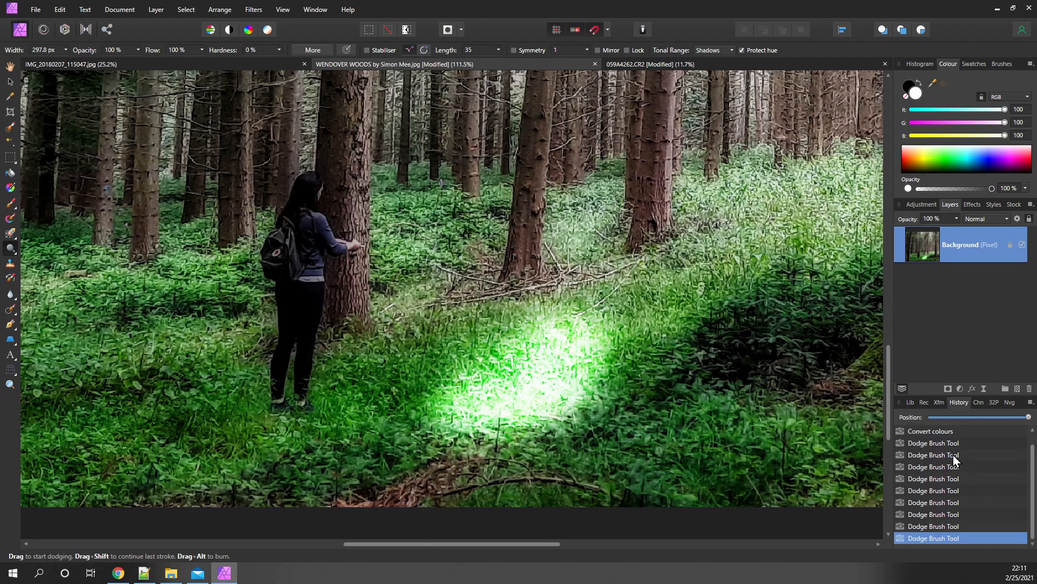
left_click(941, 443)
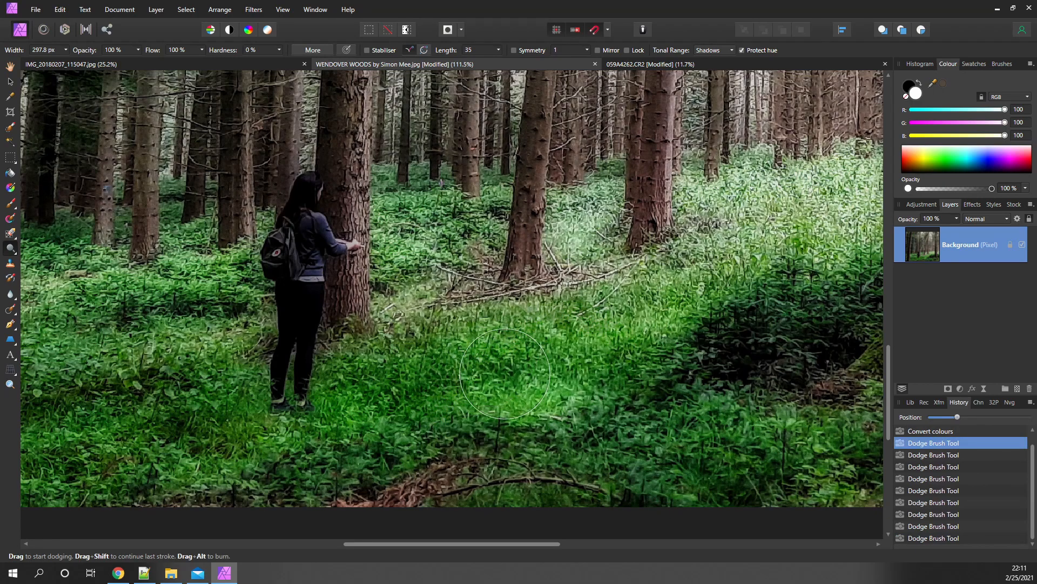
- Dodge the grass and the dark bushes beside the large foreground tree
scroll(487, 333, "right", 2)
left_click_drag(487, 334, 381, 345)
mouse_move(505, 357)
left_mouse_down()
mouse_move(474, 379)
mouse_move(481, 369)
left_mouse_up()
mouse_move(500, 359)
left_mouse_down()
mouse_move(614, 312)
mouse_move(557, 329)
left_mouse_up()
mouse_move(596, 300)
left_mouse_down()
mouse_move(548, 352)
mouse_move(629, 283)
left_mouse_up()
mouse_move(611, 334)
left_mouse_down()
mouse_move(645, 290)
mouse_move(640, 278)
left_mouse_up()
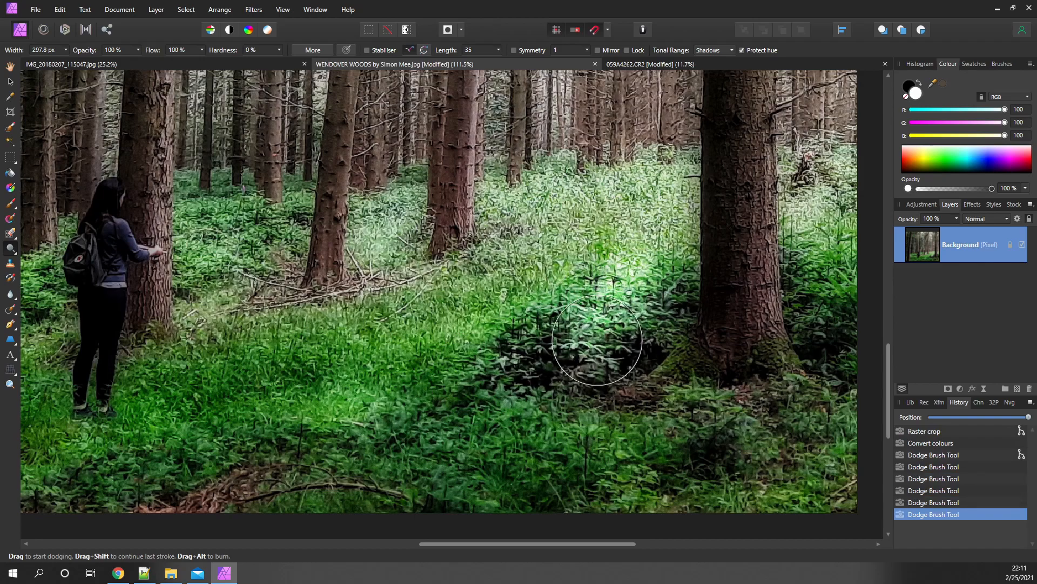
- Reduce the Dodge Brush width to 155.4 px and lighten the large foreground tree trunk with strokes along its length
key("bracketleft")
key("bracketleft")
key("bracketleft")
key("bracketleft")
left_click_drag(739, 325, 622, 413)
left_click_drag(611, 229, 611, 394)
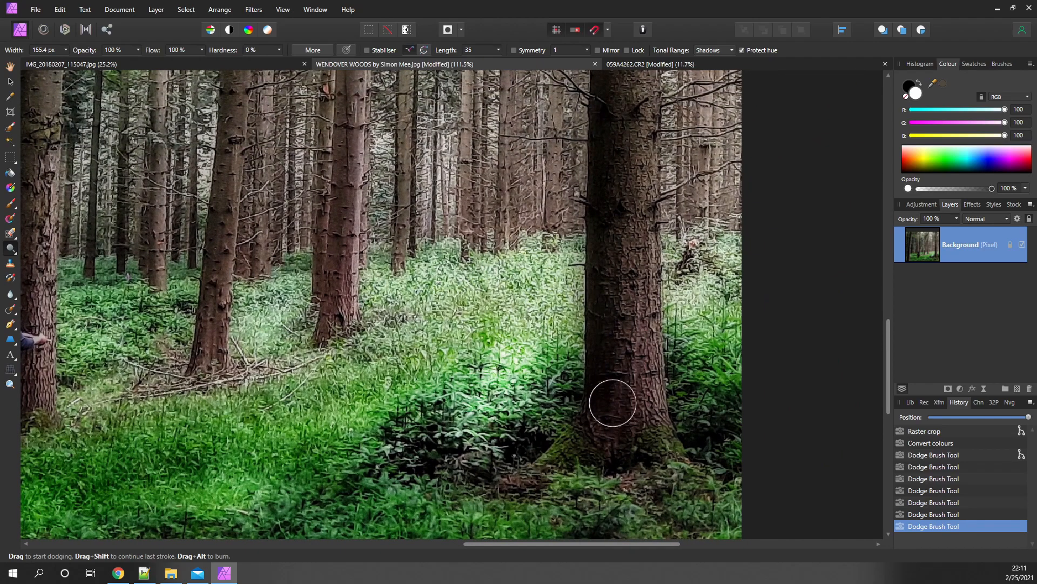
left_click_drag(630, 239, 607, 324)
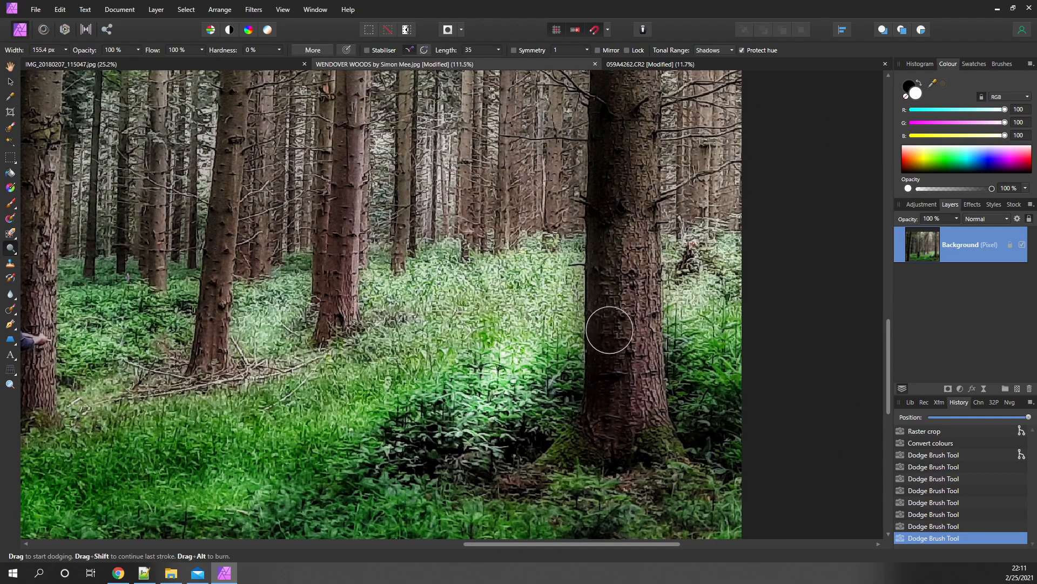
left_click_drag(627, 146, 626, 323)
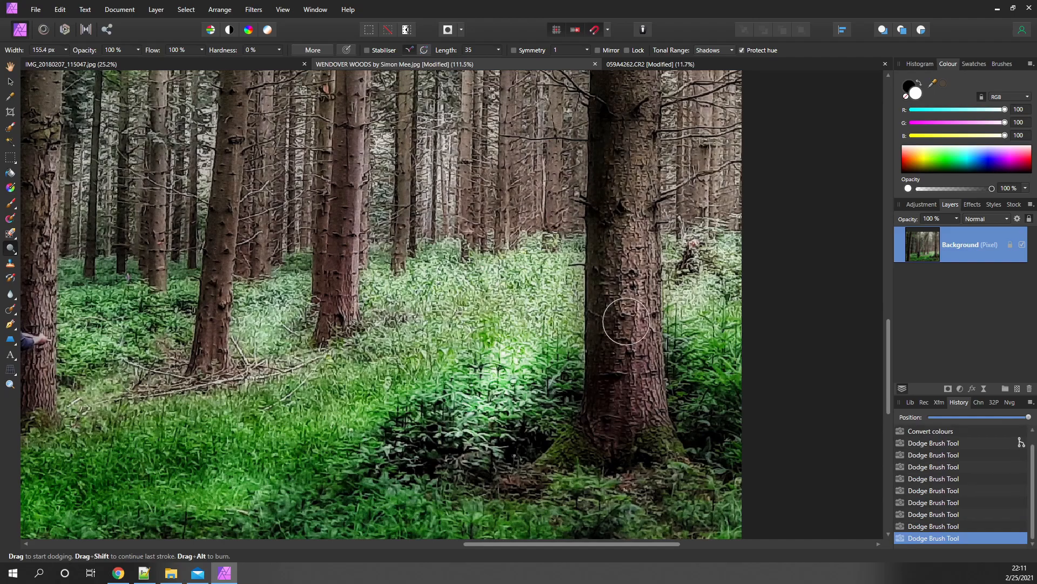
left_click_drag(641, 107, 644, 432)
mouse_move(625, 157)
left_mouse_down()
mouse_move(606, 204)
mouse_move(607, 456)
left_mouse_up()
scroll(404, 412, "down", 4)
scroll(404, 412, "down", 2)
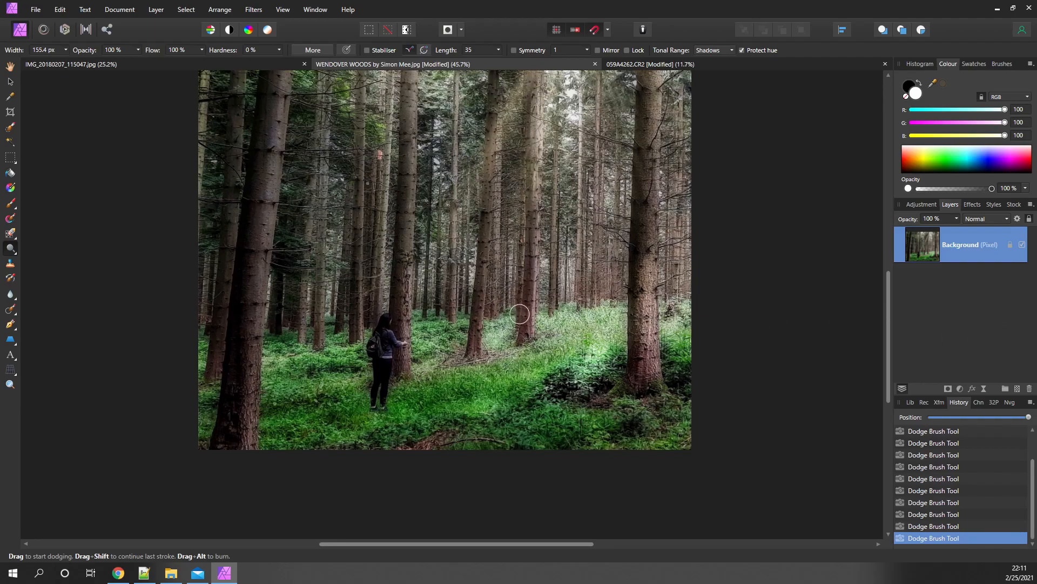
- Darken the overbright foliage beside the large foreground tree using the Burn Brush Tool
scroll(293, 316, "up", 2)
scroll(294, 317, "up", 1)
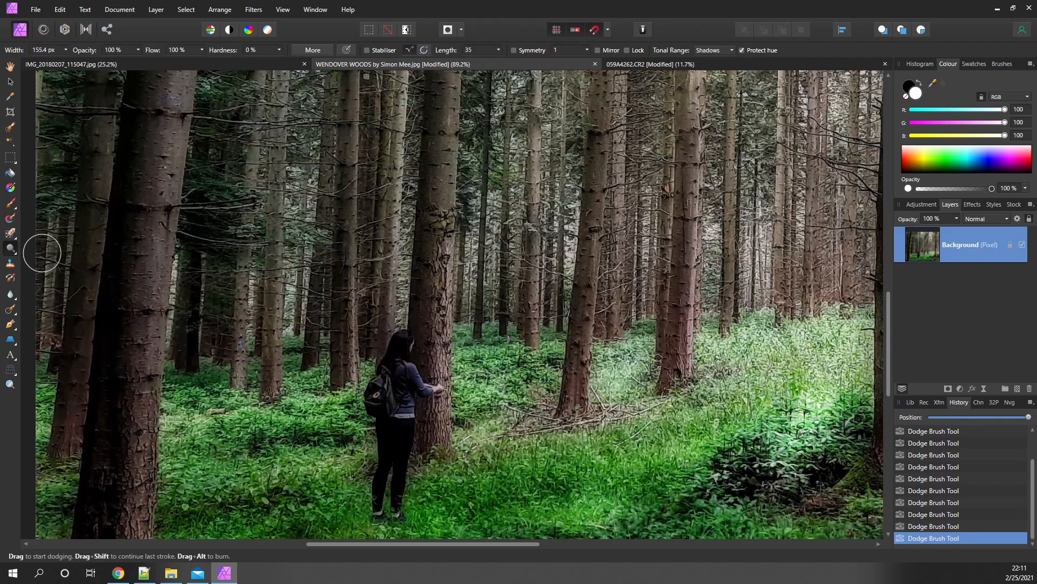
left_click(10, 249)
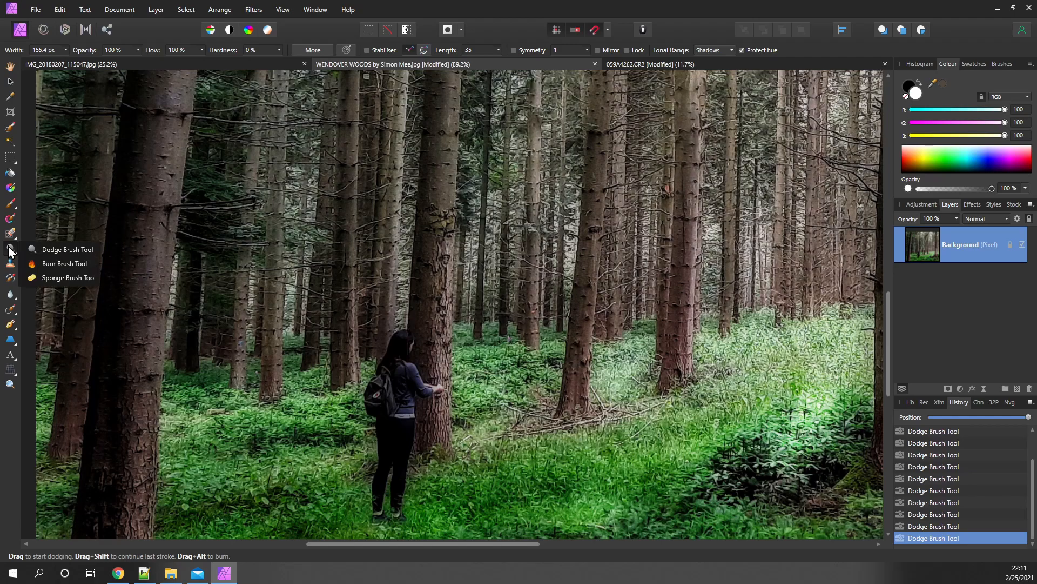
left_click(73, 264)
scroll(467, 250, "down", 5)
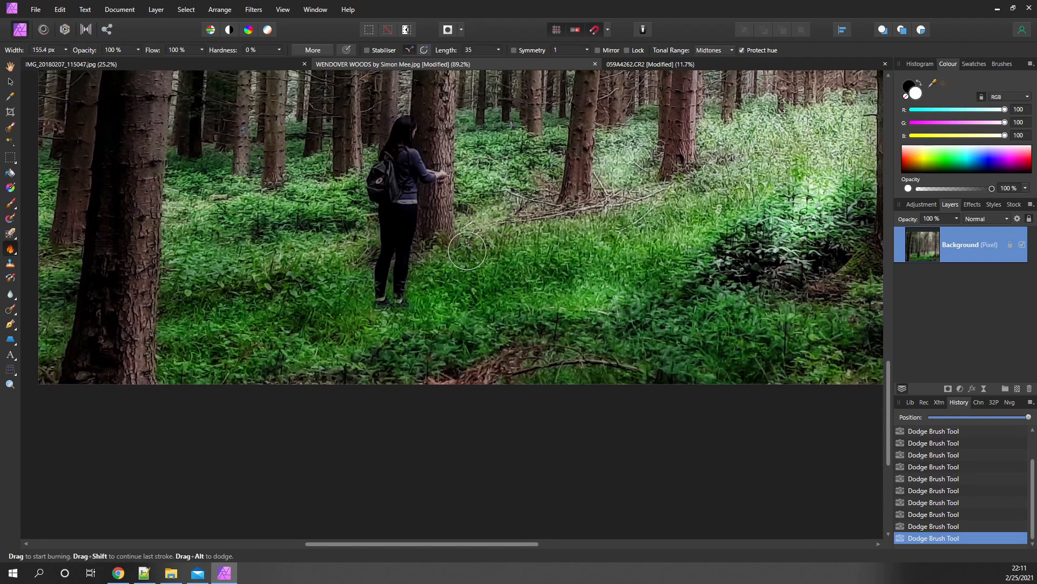
scroll(467, 250, "up", 2)
scroll(379, 338, "up", 1)
left_click_drag(379, 337, 329, 379)
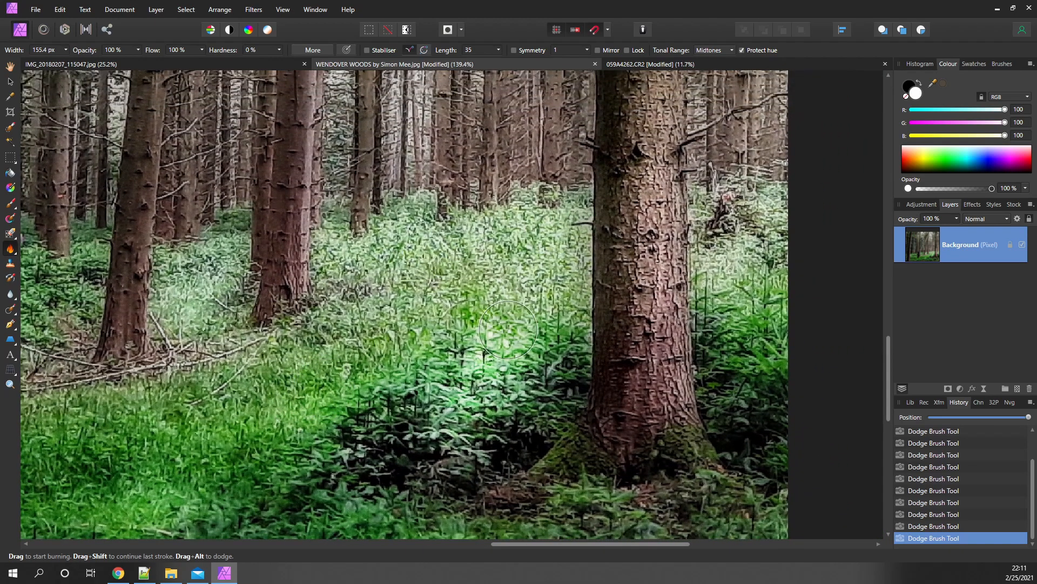
mouse_move(499, 335)
left_mouse_down()
mouse_move(486, 364)
mouse_move(520, 324)
mouse_move(474, 378)
mouse_move(545, 286)
mouse_move(480, 371)
mouse_move(515, 307)
mouse_move(453, 381)
mouse_move(533, 338)
mouse_move(481, 389)
left_mouse_up()
mouse_move(556, 351)
left_mouse_down()
mouse_move(509, 391)
mouse_move(455, 409)
mouse_move(490, 355)
mouse_move(414, 389)
left_mouse_up()
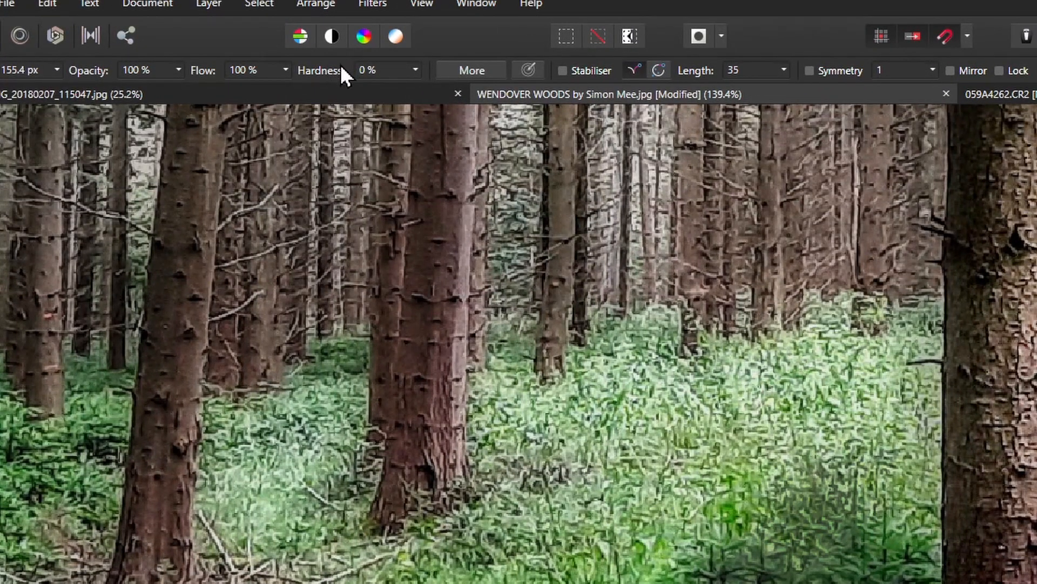
- Lower the Burn Brush opacity to 29% and darken the grass between the bushes and the fallen branches
left_click_drag(99, 70, 33, 69)
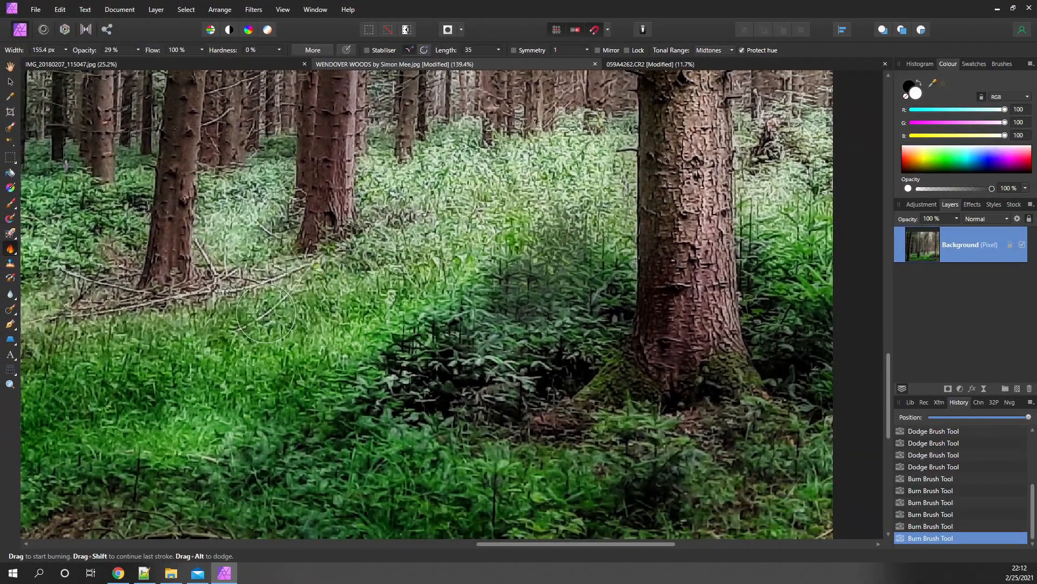
left_click_drag(310, 327, 283, 350)
left_click_drag(393, 293, 294, 366)
left_click_drag(392, 309, 300, 360)
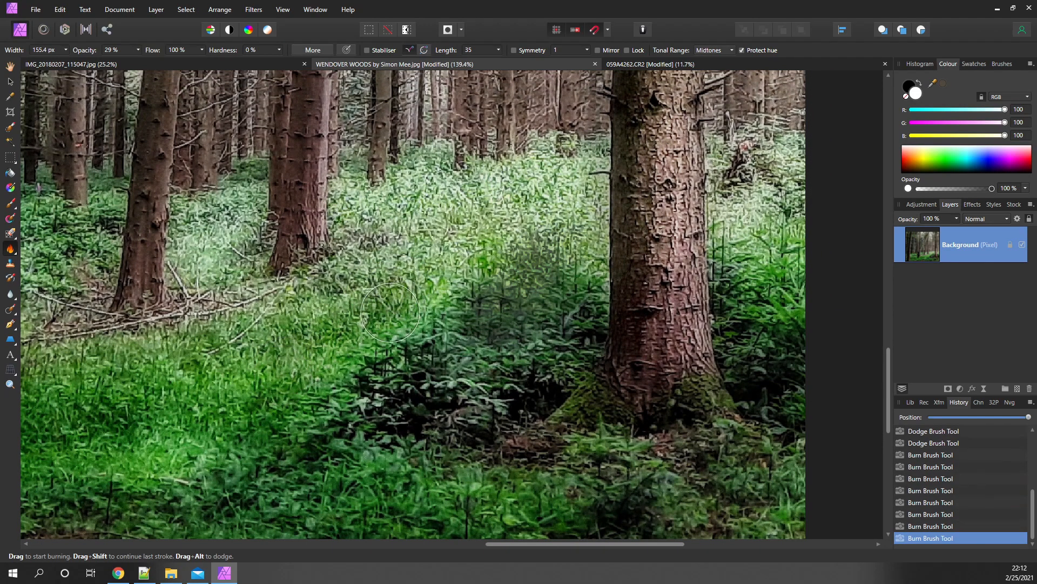
mouse_move(386, 303)
left_mouse_down()
mouse_move(295, 361)
mouse_move(298, 450)
mouse_move(414, 271)
mouse_move(405, 288)
mouse_move(266, 374)
mouse_move(422, 284)
mouse_move(262, 365)
mouse_move(387, 276)
mouse_move(219, 290)
left_mouse_up()
left_click_drag(522, 211, 196, 297)
- Revert the woodland photo to the first Dodge Brush entry in its history
scroll(417, 332, "down", 2)
scroll(470, 291, "down", 2)
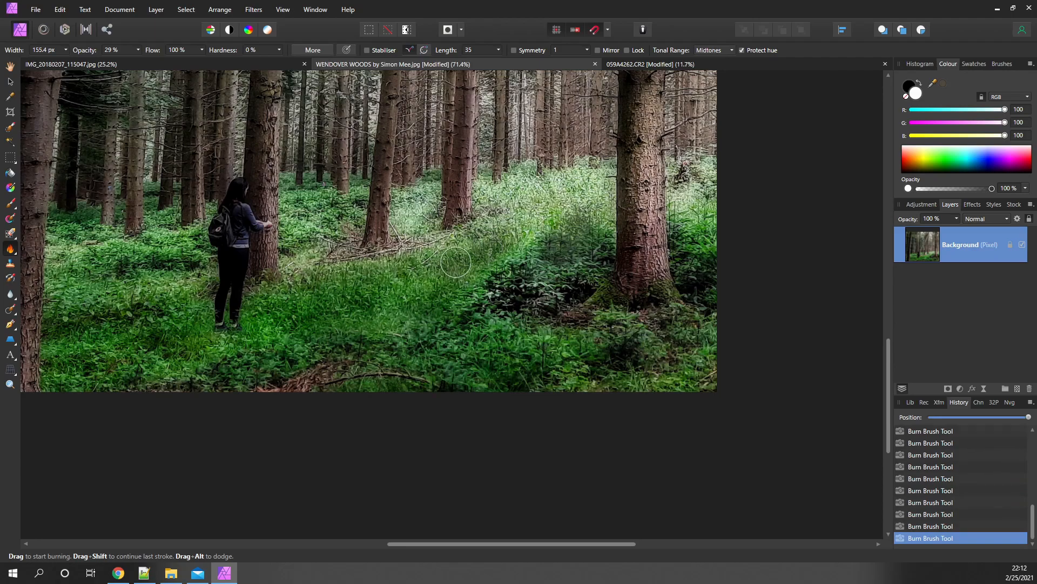
left_click_drag(465, 289, 442, 367)
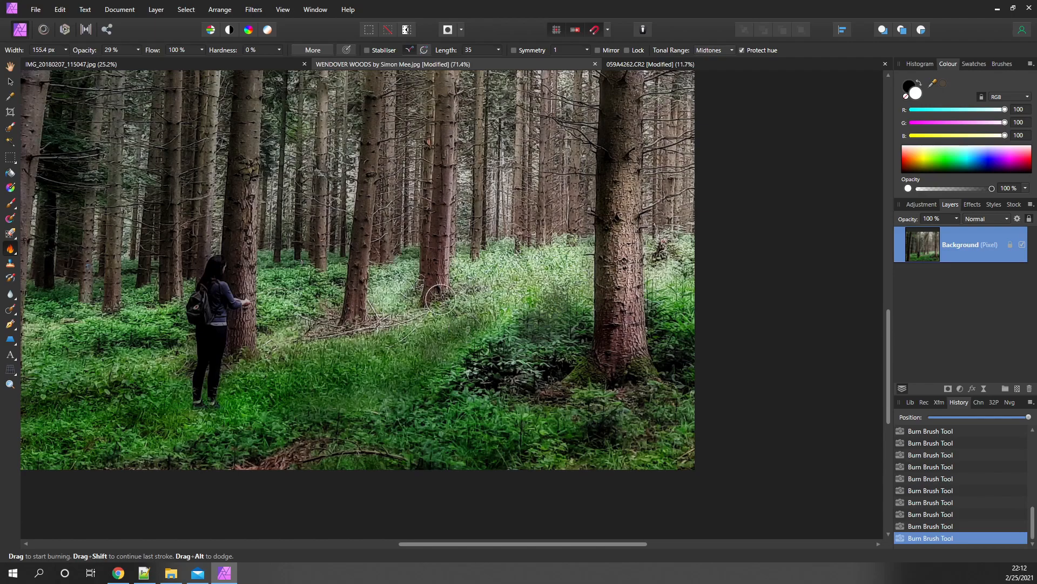
left_click_drag(481, 340, 677, 365)
scroll(676, 365, "down", 1)
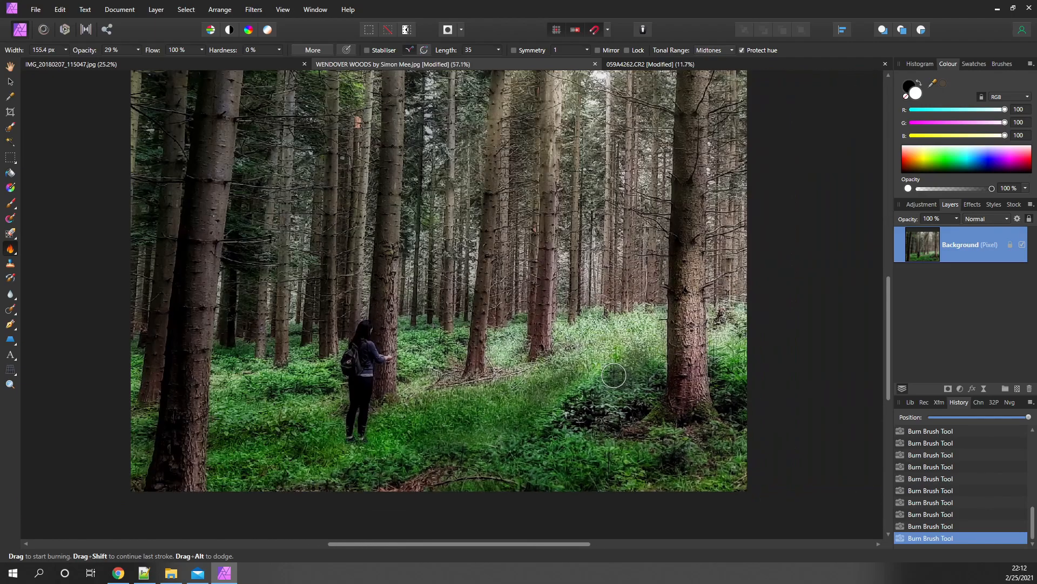
scroll(1016, 480, "up", 10)
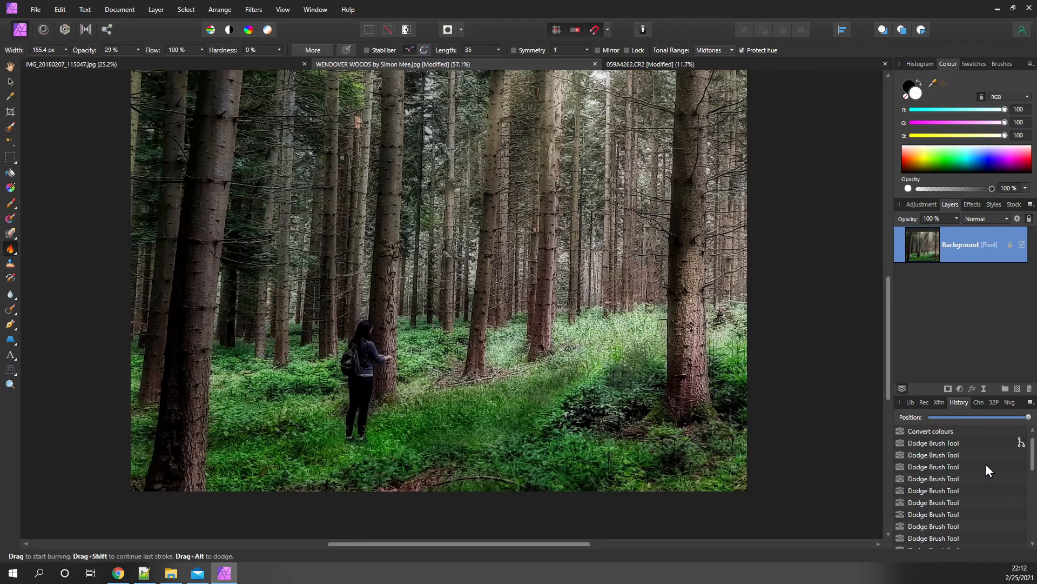
left_click(935, 443)
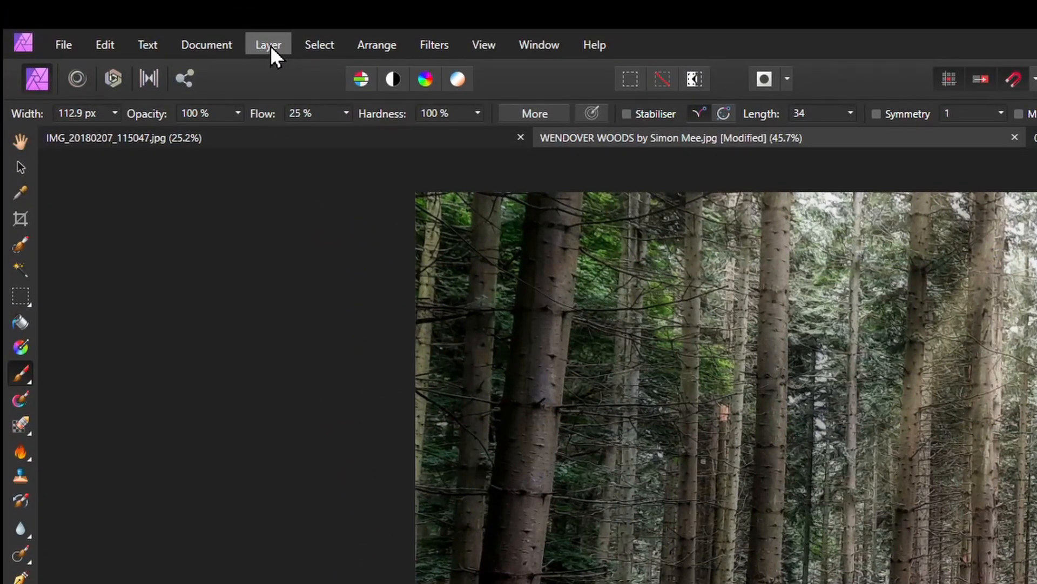
- Add a new fill layer above the photo and colour it with the Black 50% swatch from the Greys palette
left_click(270, 45)
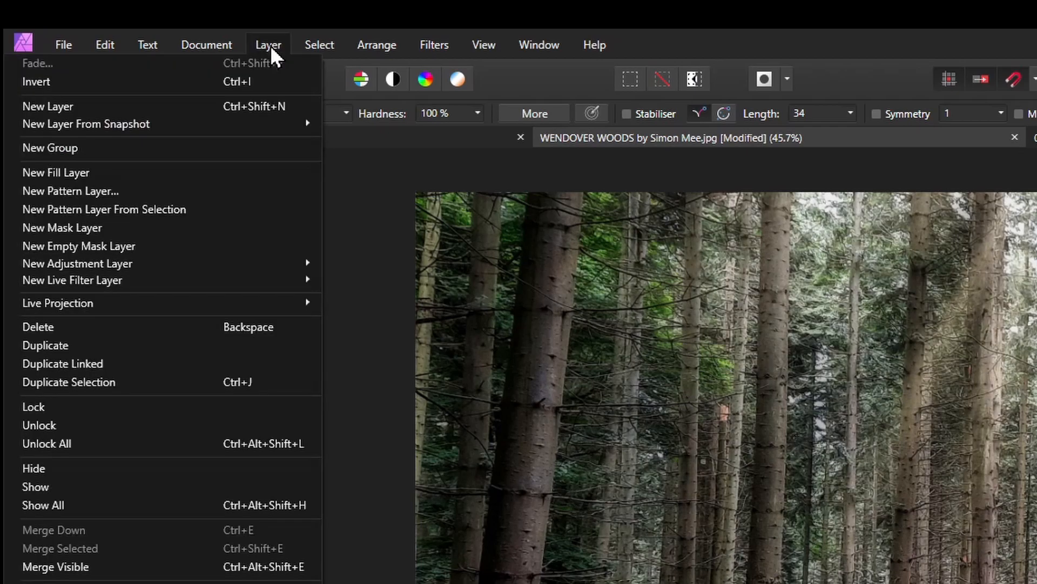
left_click(231, 173)
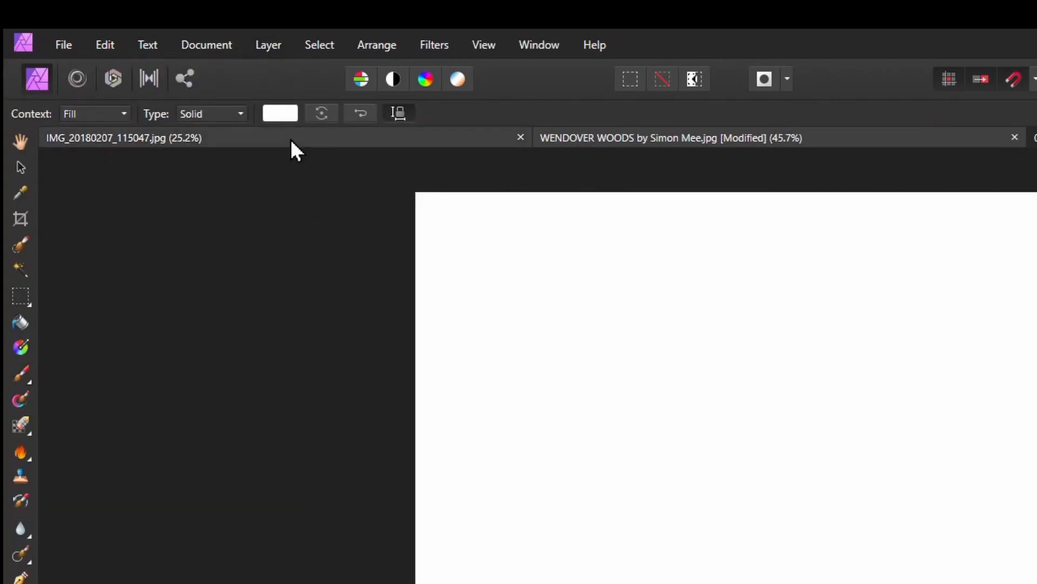
left_click(281, 112)
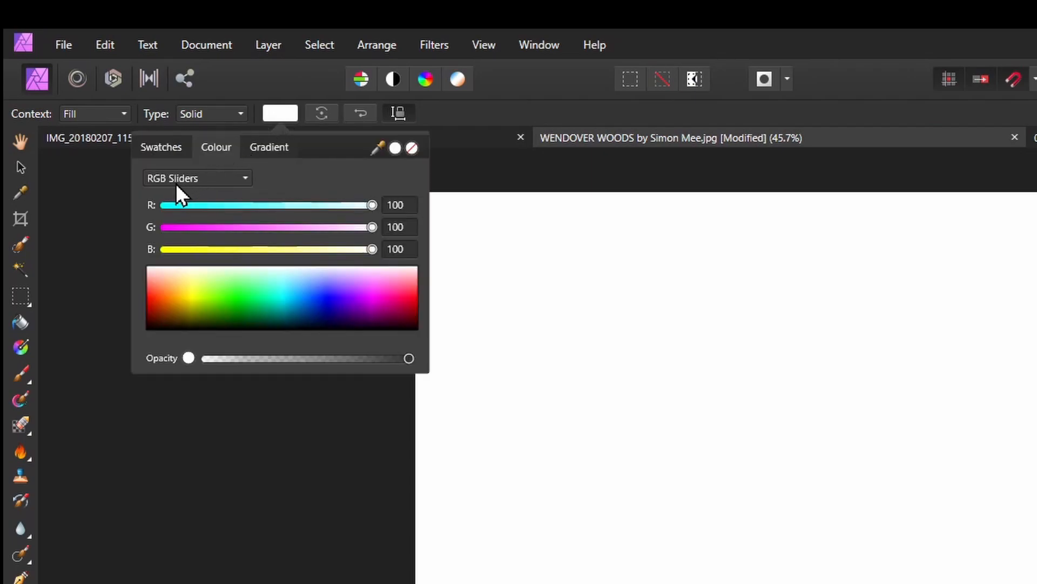
left_click(170, 149)
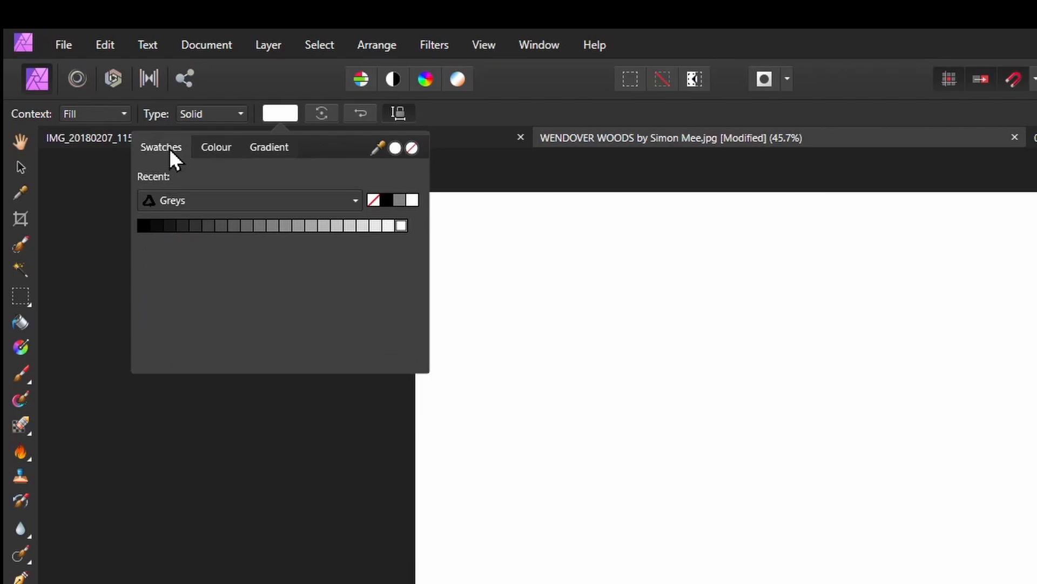
left_click(181, 201)
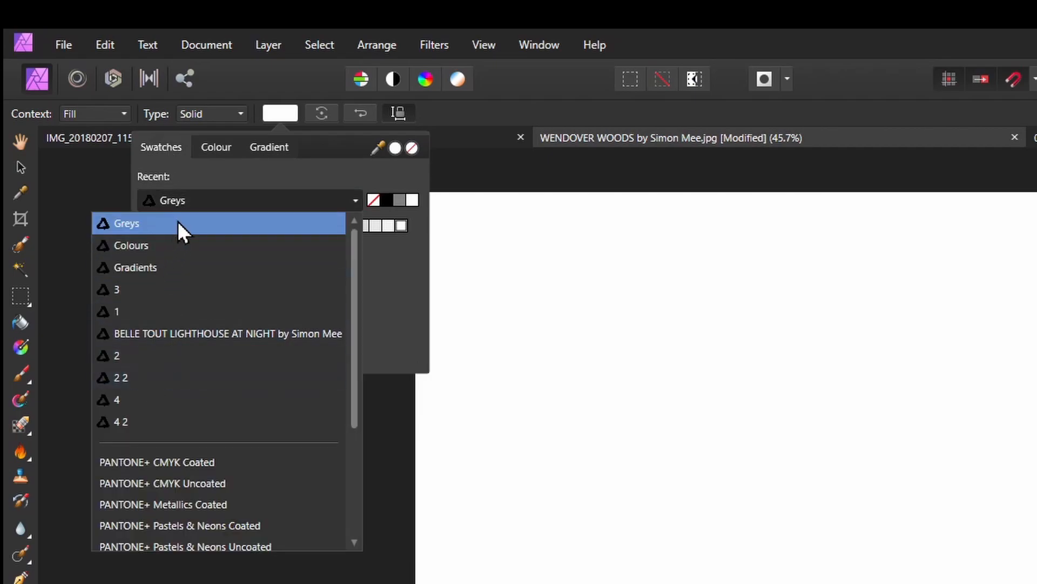
left_click(178, 221)
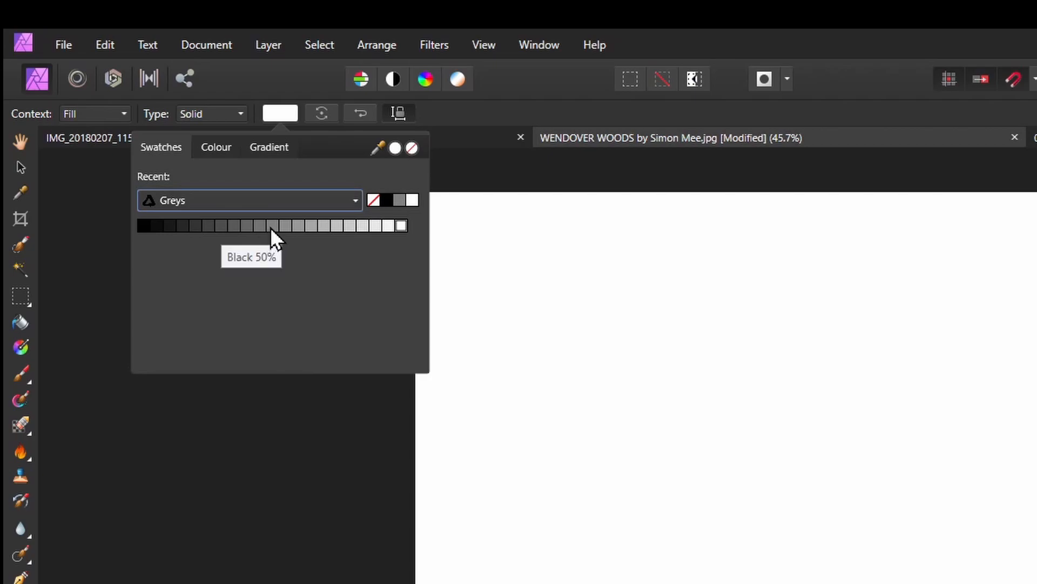
left_click(272, 225)
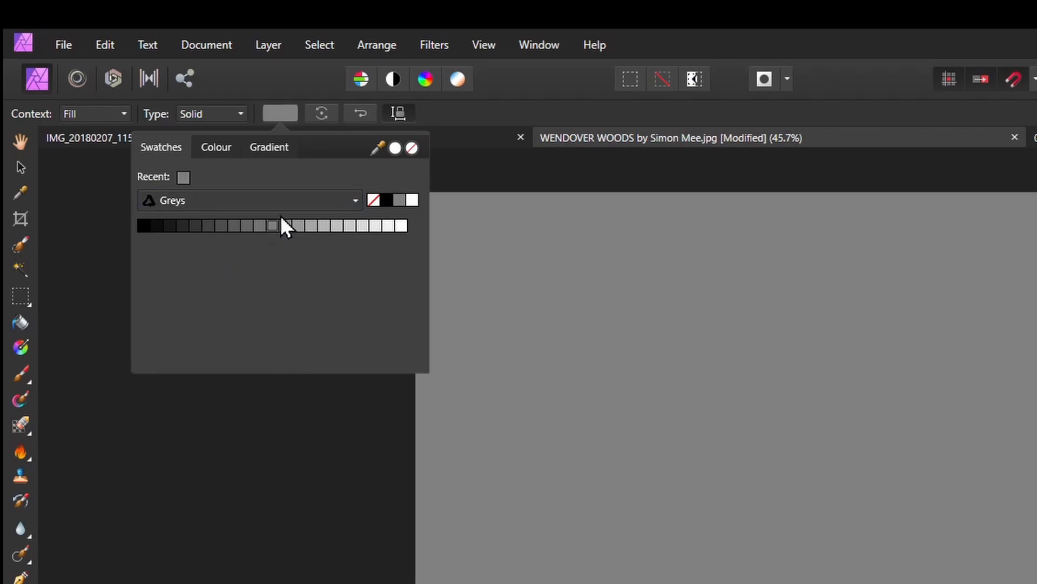
left_click(457, 113)
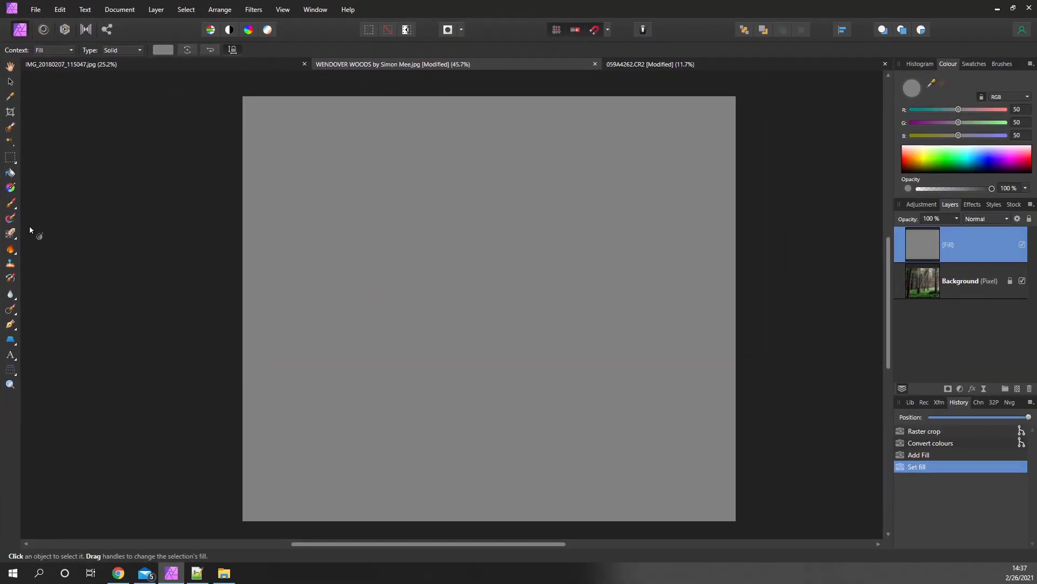
- Activate the Paint Brush and rasterise the grey fill layer
left_click(11, 204)
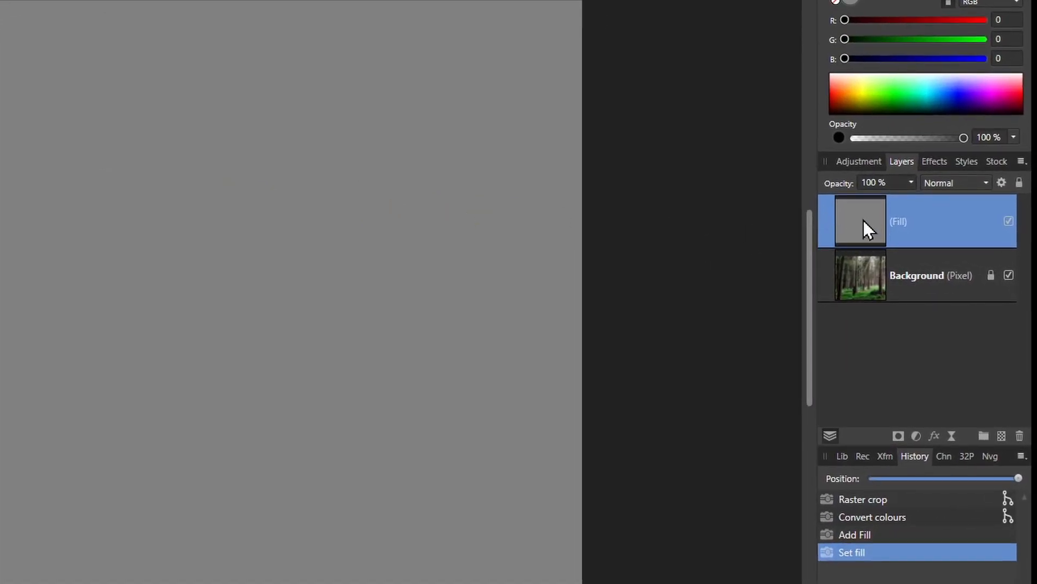
right_click(863, 220)
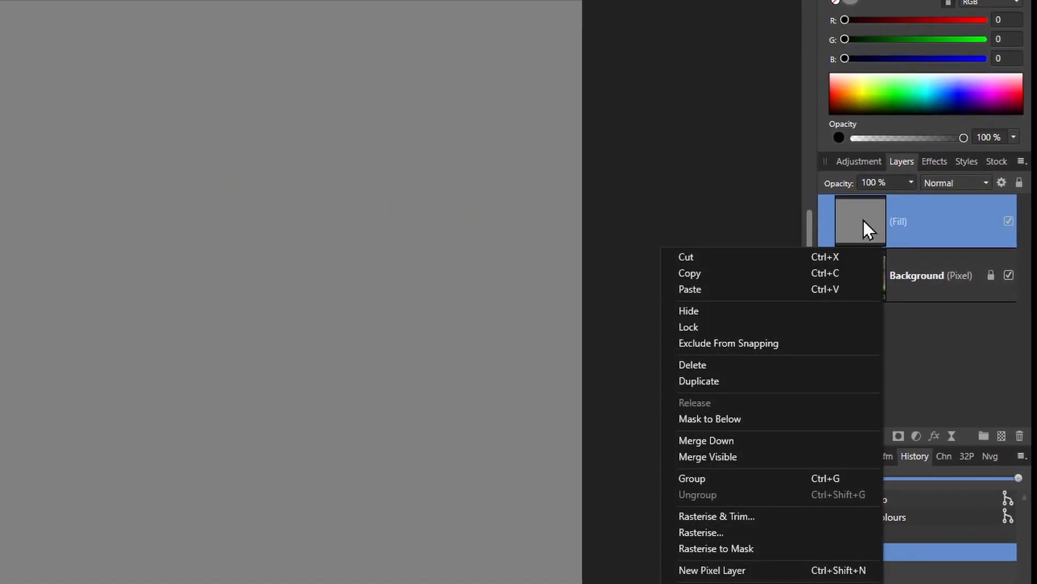
left_click(709, 533)
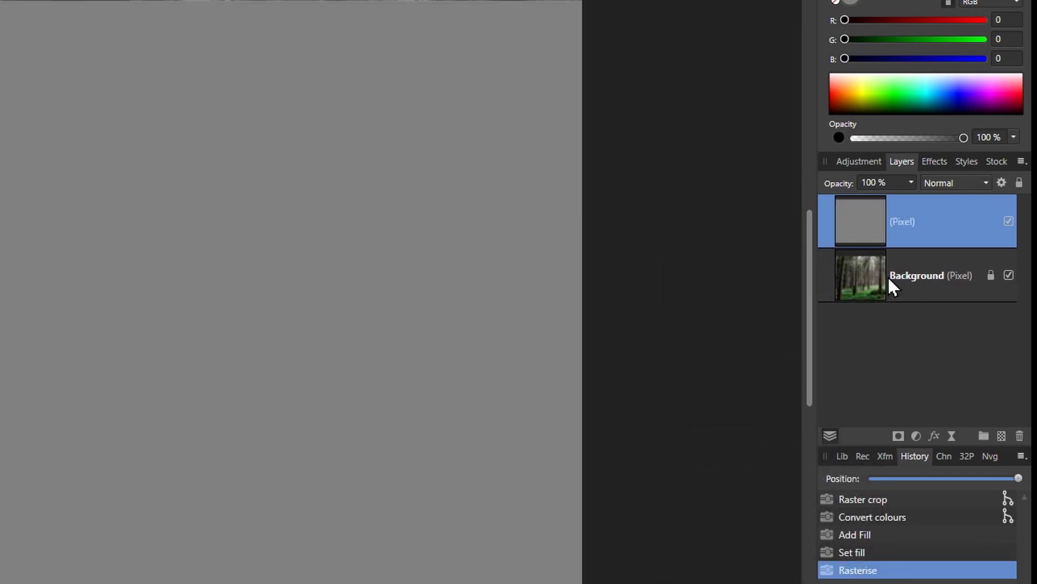
- Rename the grey pixel layer Dodge&Burn, set its blend mode to Overlay and toggle its visibility to compare
double_click(900, 219)
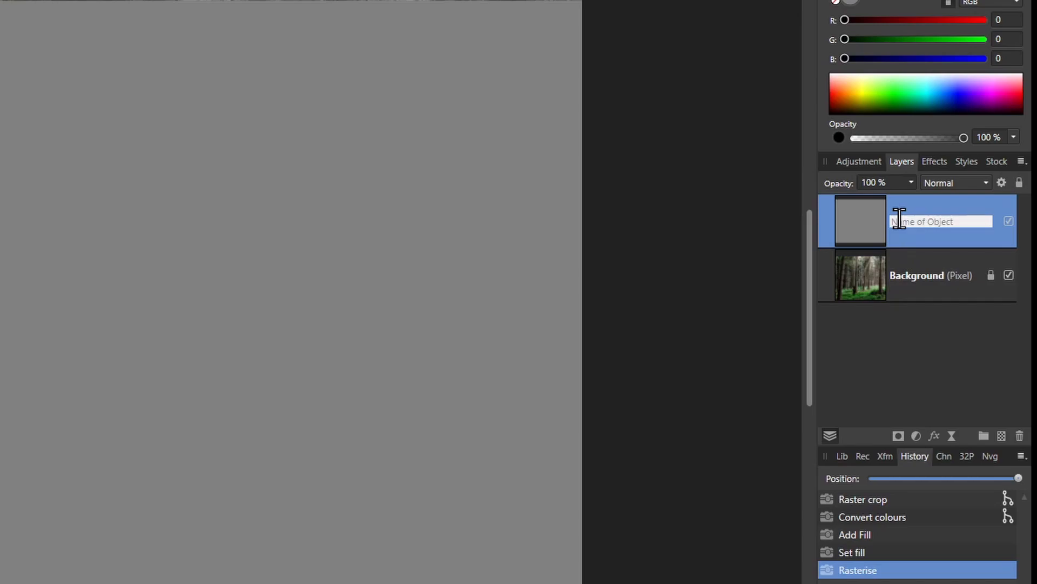
type("Dodge&Burn")
key("Return")
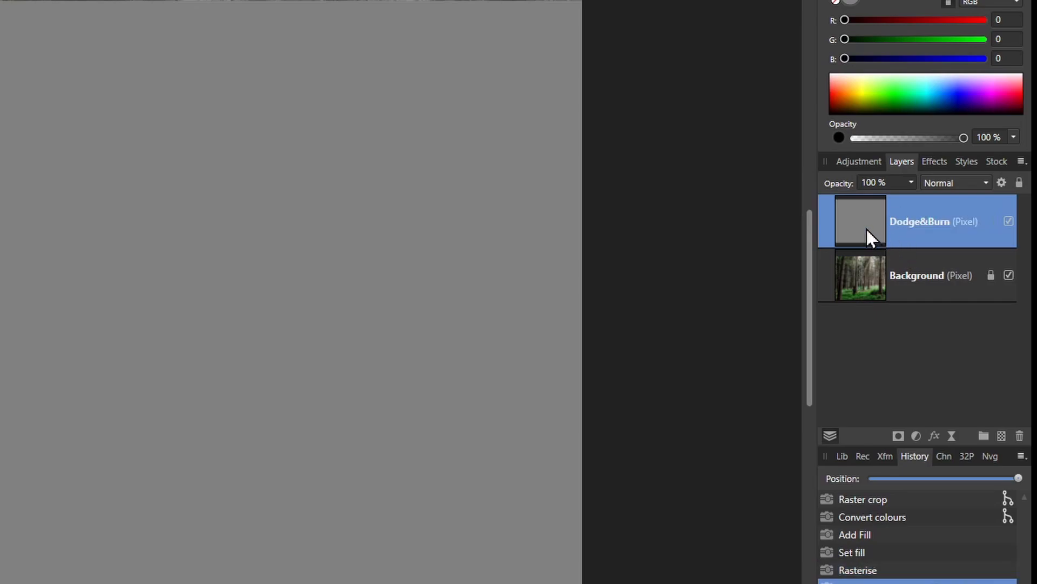
left_click(945, 187)
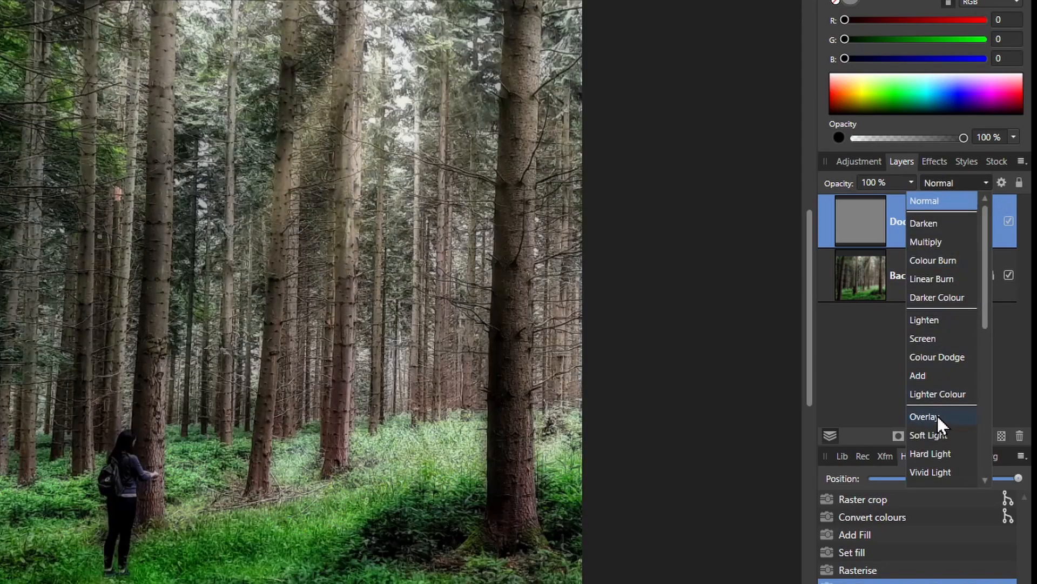
left_click(937, 416)
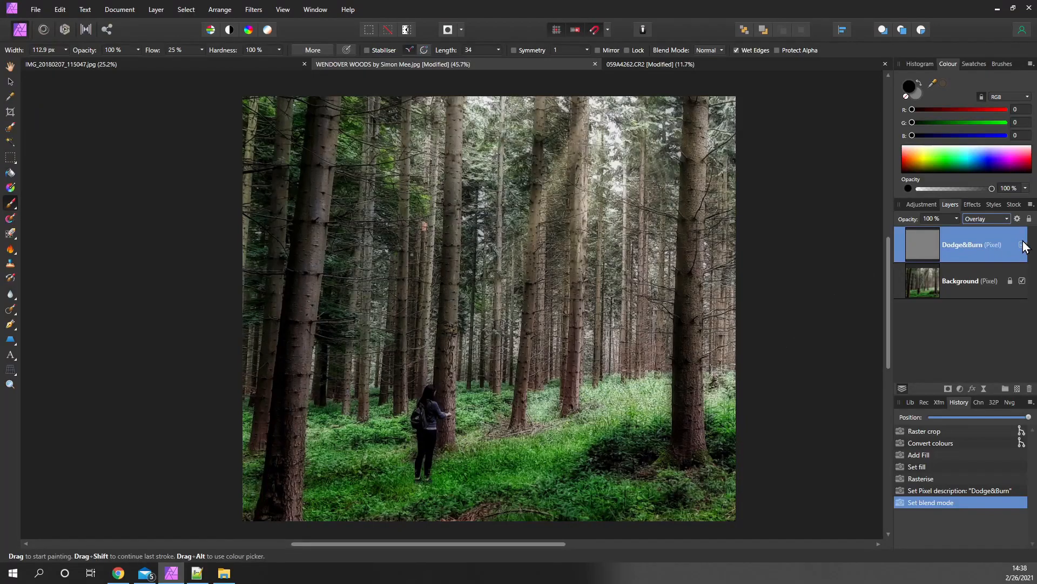
left_click(1021, 245)
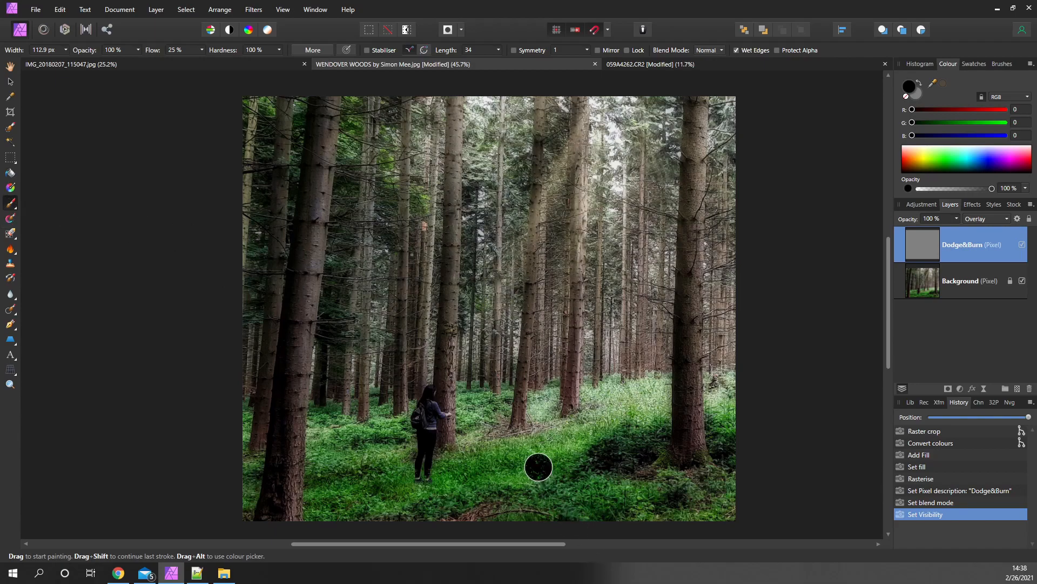
- Switch the Paint Brush colour to white and set its Flow to 99% and Hardness to 0%
scroll(537, 465, "up", 5)
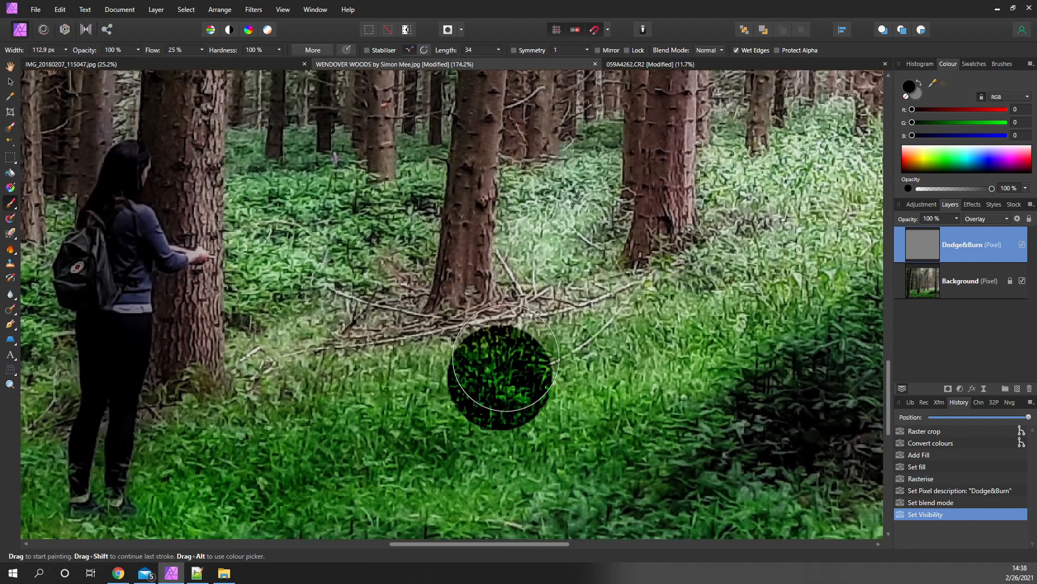
left_click_drag(501, 378, 536, 262)
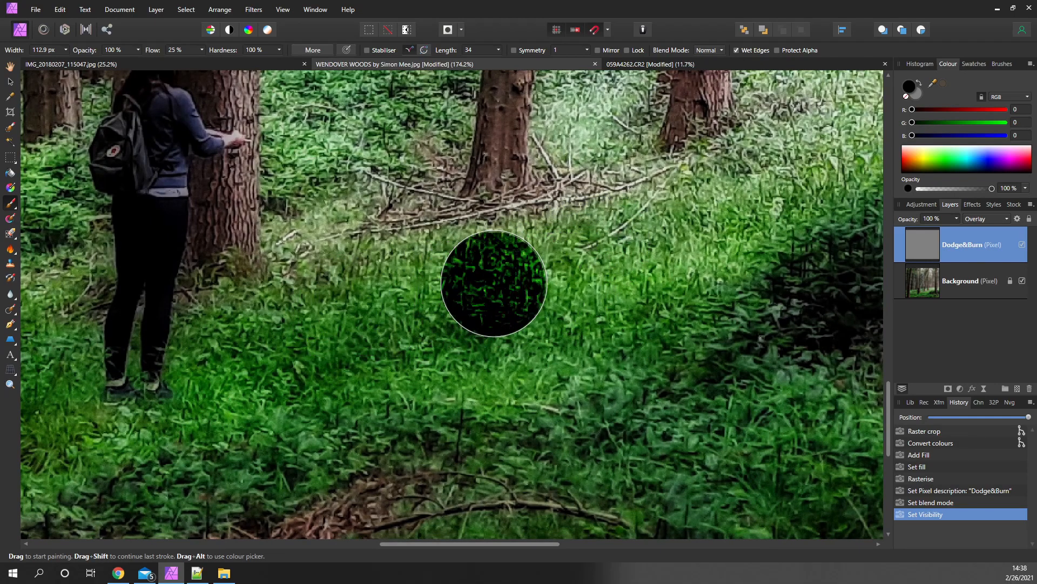
left_click(918, 94)
left_click_drag(947, 150, 944, 142)
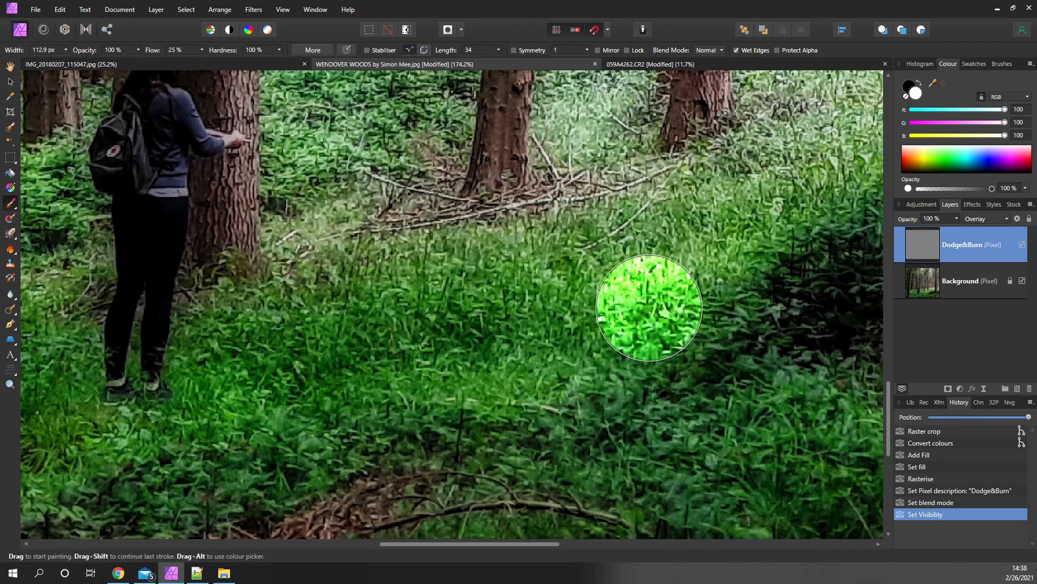
left_click_drag(652, 306, 604, 286)
left_click_drag(788, 259, 762, 290)
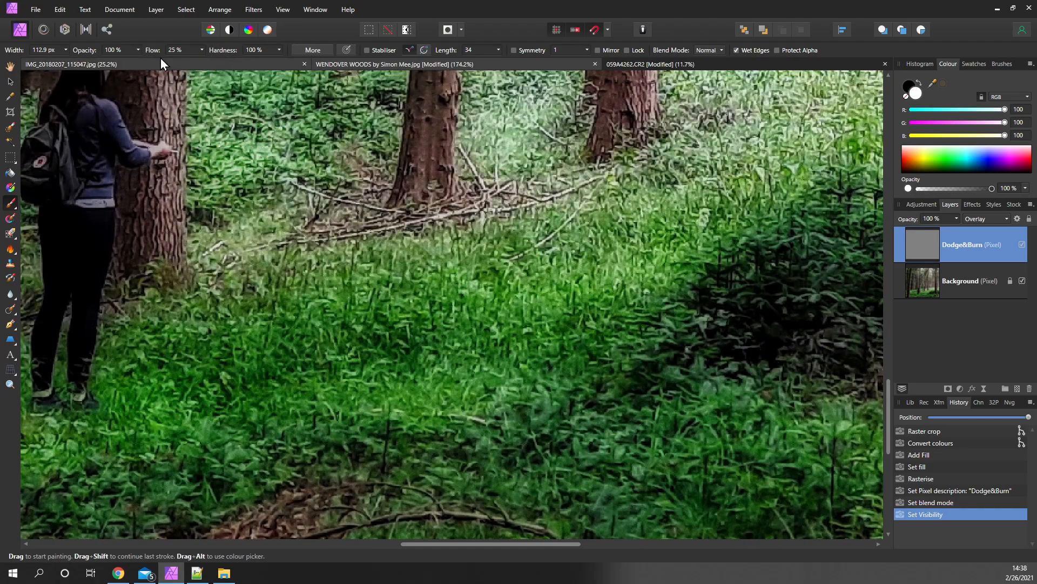
left_click_drag(582, 51, 602, 55)
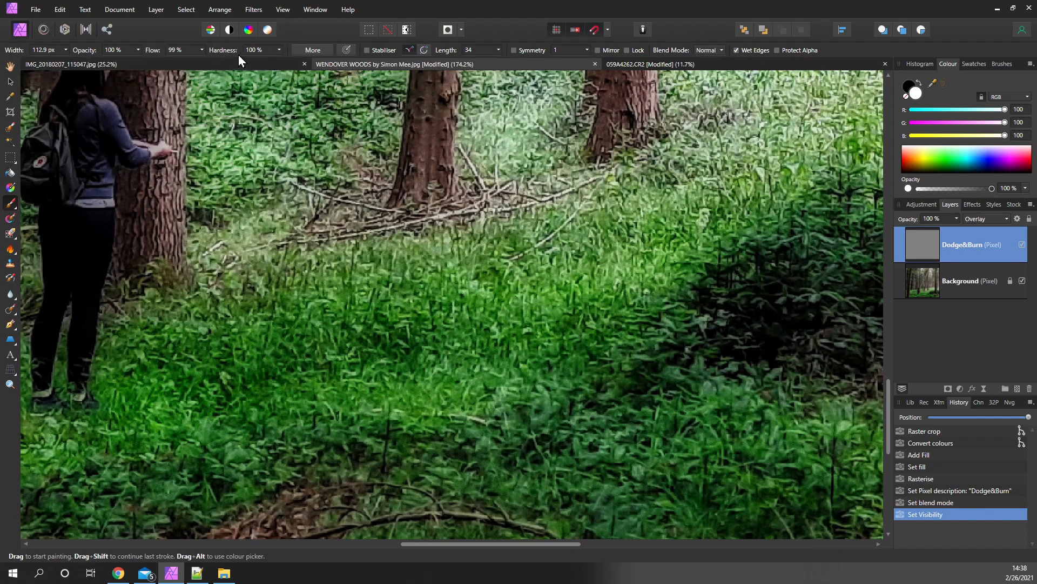
left_click_drag(116, 53, 94, 57)
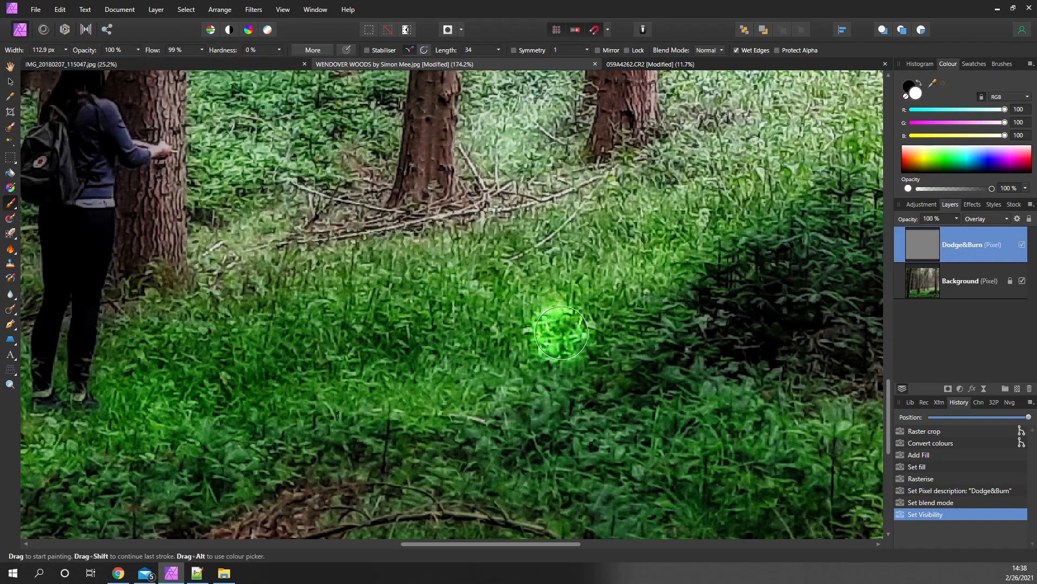
- Paint white on the Dodge&Burn layer over the dark bush beside the right-hand trunk and the plants below it
left_click_drag(672, 266, 441, 203)
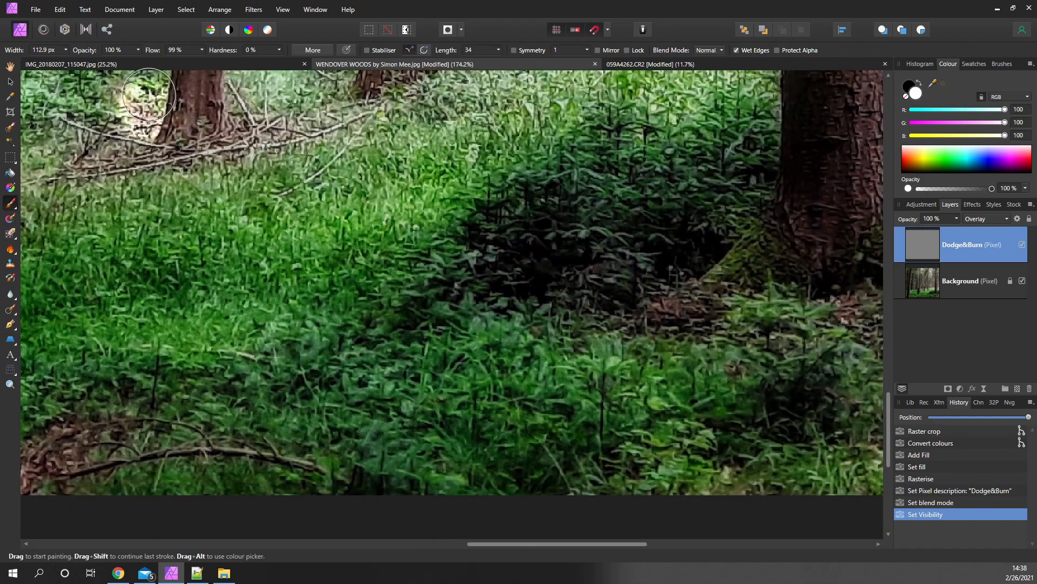
left_click_drag(660, 191, 530, 162)
scroll(646, 164, "down", 3)
mouse_move(654, 162)
left_mouse_down()
mouse_move(703, 146)
mouse_move(686, 159)
mouse_move(694, 137)
mouse_move(661, 149)
left_mouse_up()
mouse_move(615, 179)
left_mouse_down()
mouse_move(564, 229)
mouse_move(556, 267)
left_mouse_up()
mouse_move(557, 268)
left_mouse_down()
mouse_move(652, 277)
mouse_move(562, 272)
mouse_move(657, 292)
left_mouse_up()
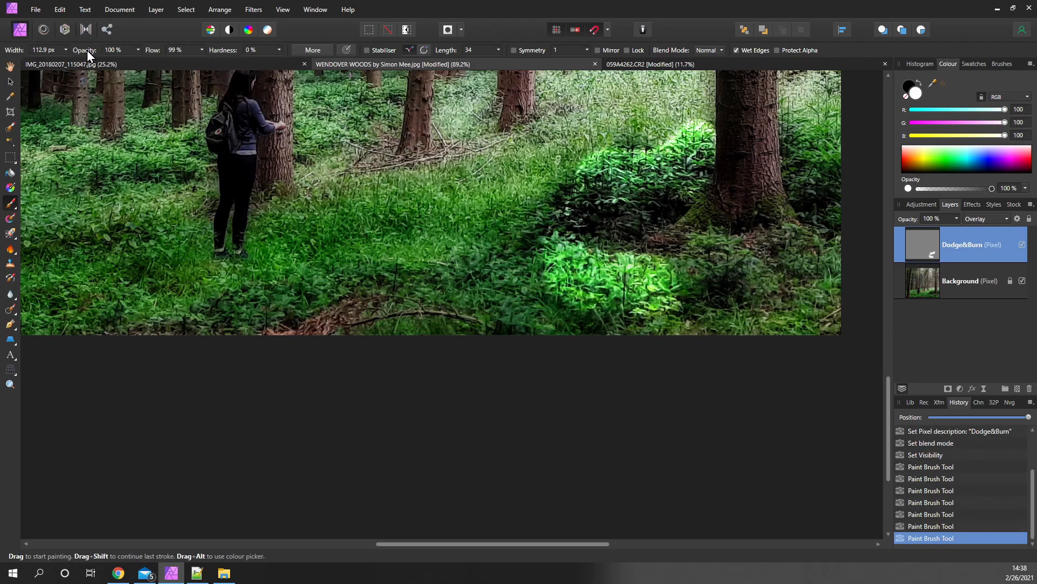
- Set brush opacity to 21%, switch to black, enlarge the brush to 261.2 px and darken undergrowth around the bush and beside the trunks
left_click_drag(34, 51, 32, 51)
left_click(908, 89)
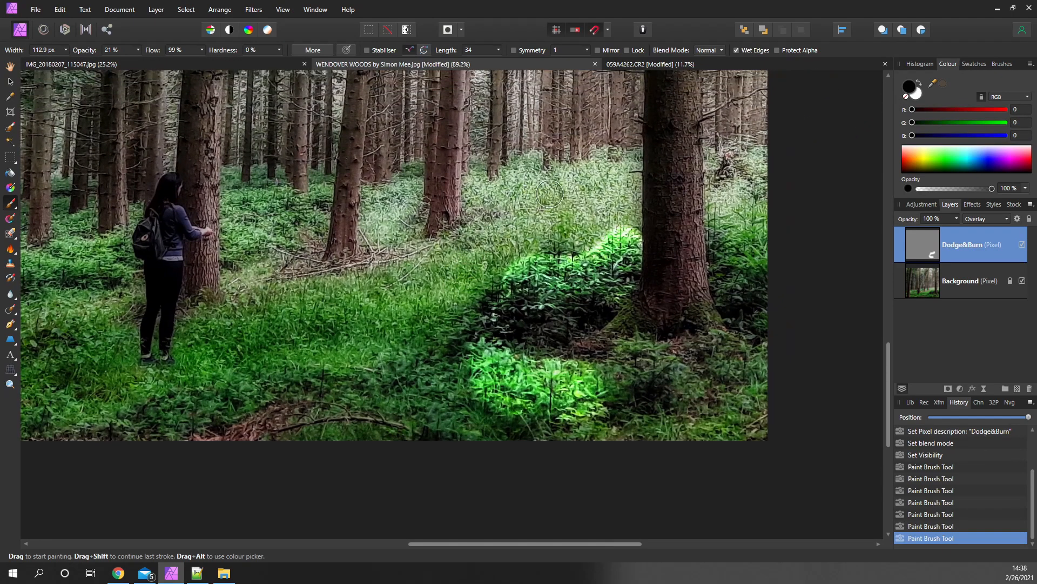
key("bracketright")
key("bracketright")
key("bracketright")
key("bracketright")
key("bracketright")
key("bracketright")
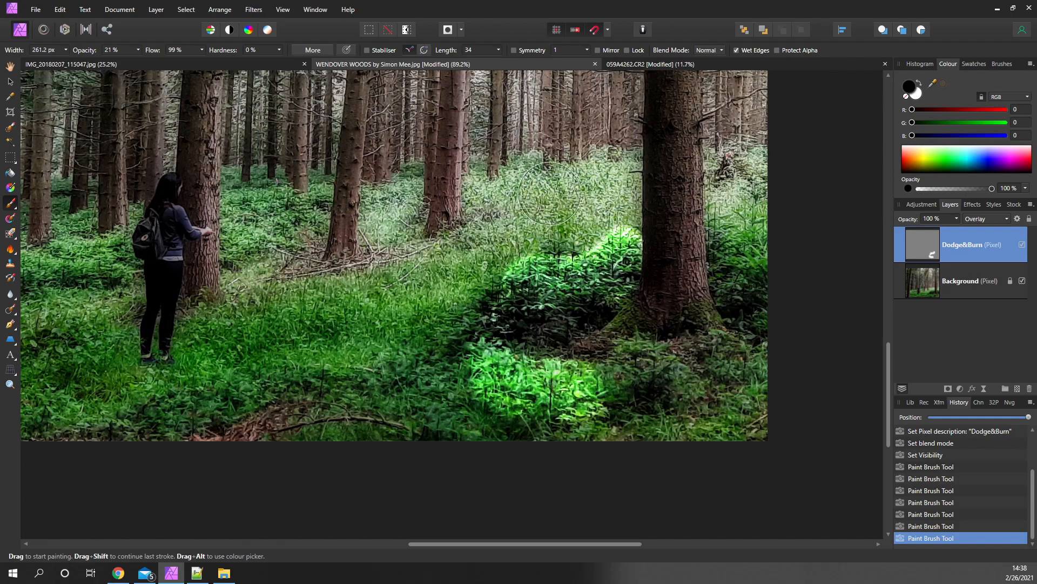
mouse_move(509, 198)
left_mouse_down()
mouse_move(597, 202)
mouse_move(516, 240)
mouse_move(616, 176)
mouse_move(509, 232)
mouse_move(599, 174)
mouse_move(479, 233)
mouse_move(407, 173)
mouse_move(412, 162)
mouse_move(381, 241)
mouse_move(399, 209)
mouse_move(389, 233)
left_mouse_up()
mouse_move(717, 233)
left_mouse_down()
mouse_move(726, 245)
mouse_move(736, 177)
mouse_move(743, 228)
mouse_move(735, 162)
mouse_move(740, 216)
mouse_move(771, 208)
mouse_move(748, 215)
left_mouse_up()
scroll(630, 301, "down", 5)
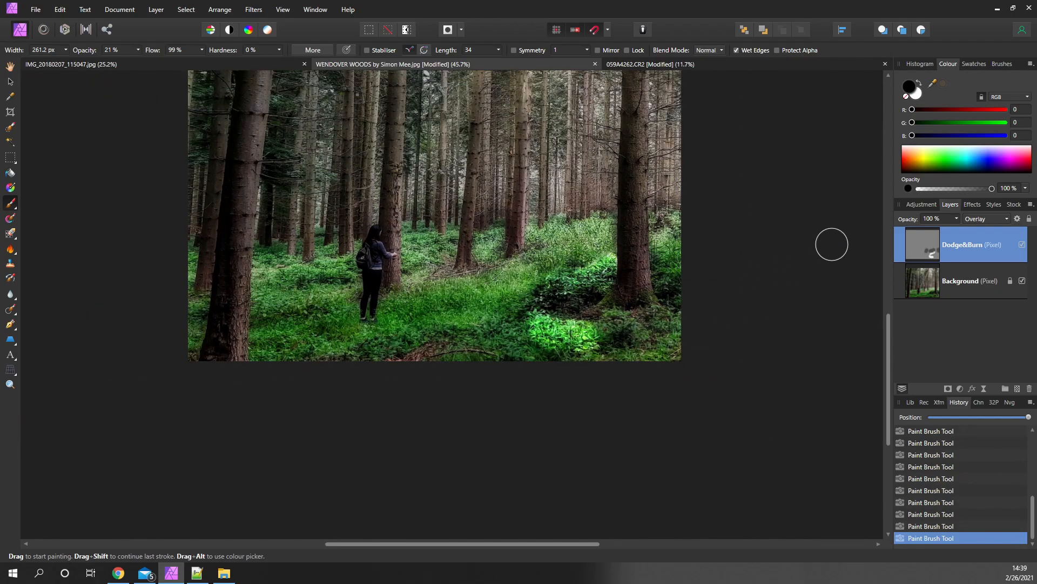
- Switch the brush to white, reduce its width to 160.4 px and lighten the large right-hand trunk
left_click(916, 97)
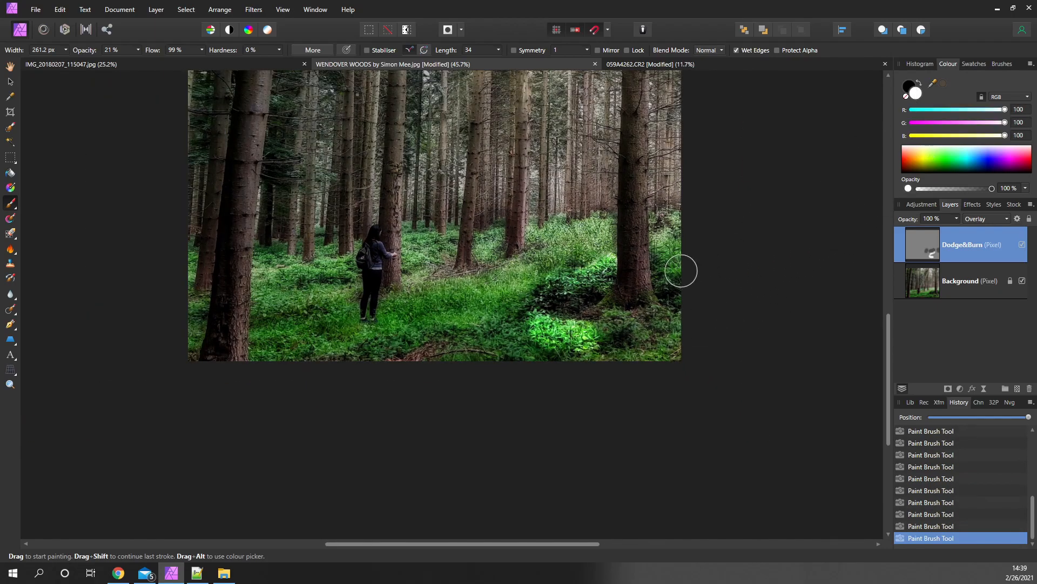
scroll(637, 278, "up", 5)
key("bracketleft")
key("bracketleft")
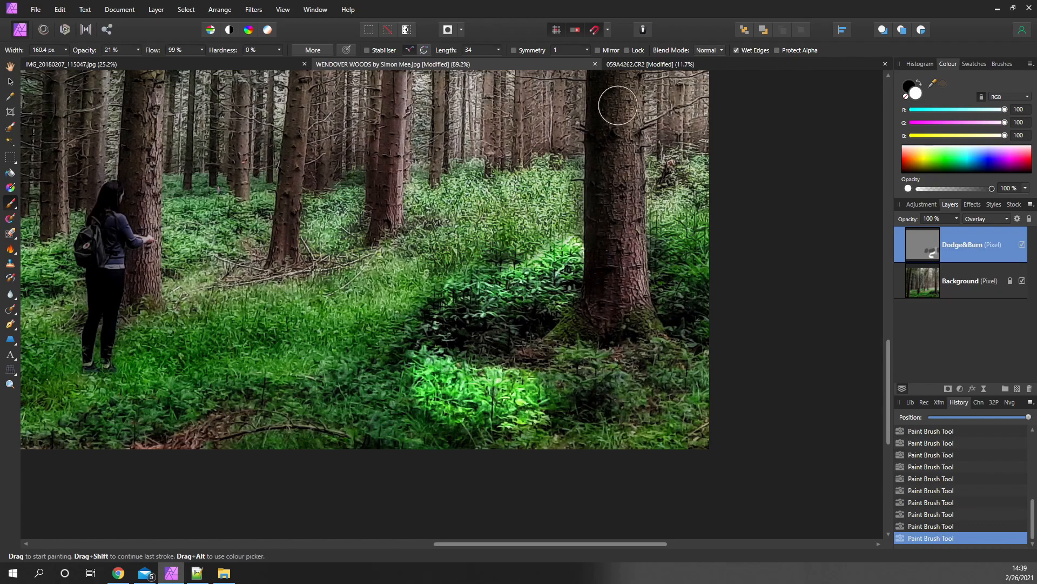
mouse_move(625, 248)
left_mouse_down()
mouse_move(573, 464)
mouse_move(568, 306)
mouse_move(568, 503)
left_mouse_up()
- Reduce the brush width to 98.5 px and lighten the trunk the woman is touching
mouse_move(411, 384)
left_mouse_down()
mouse_move(620, 176)
mouse_move(753, 277)
left_mouse_up()
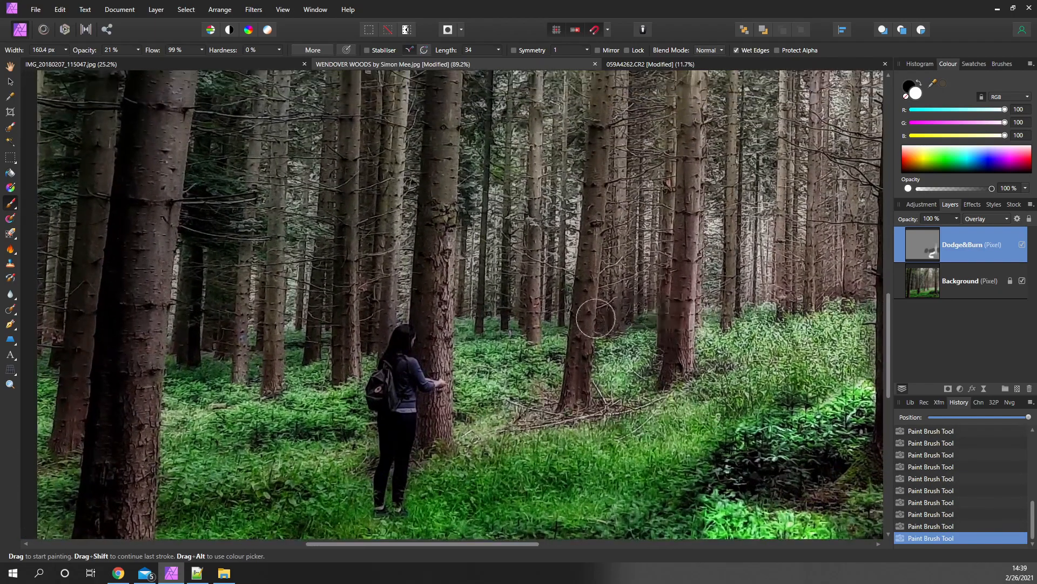
key("bracketleft")
key("bracketleft")
key("bracketleft")
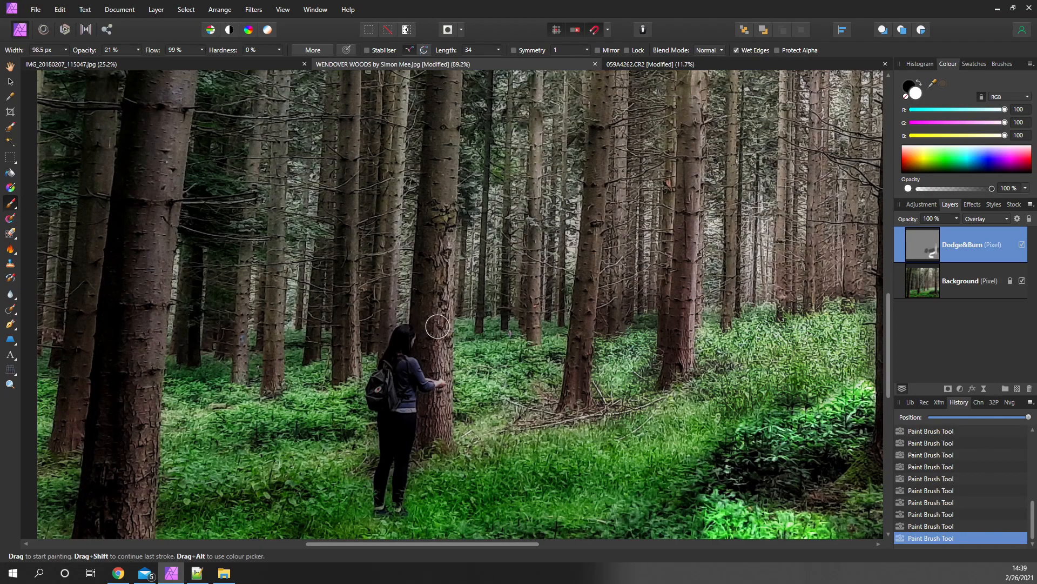
mouse_move(435, 357)
left_mouse_down()
mouse_move(440, 197)
mouse_move(432, 368)
left_mouse_up()
left_click_drag(434, 403, 444, 358)
left_click_drag(438, 444, 439, 402)
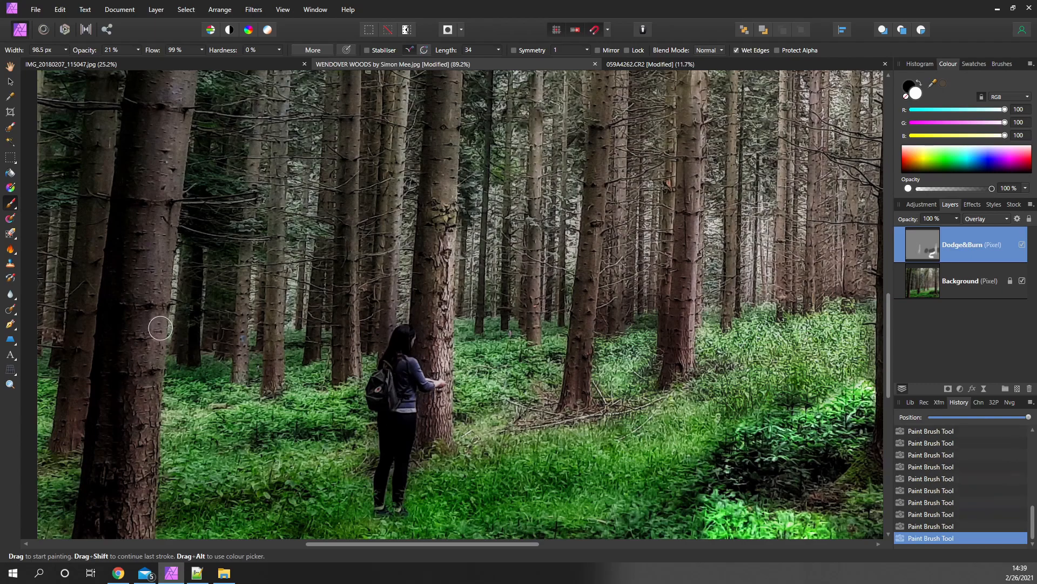
- Lighten the large left foreground trunk down to its base and compare the photo with and without the Dodge&Burn layer
left_click_drag(161, 328, 410, 241)
mouse_move(399, 123)
left_mouse_down()
mouse_move(389, 338)
mouse_move(421, 116)
mouse_move(371, 475)
mouse_move(407, 117)
mouse_move(369, 508)
left_mouse_up()
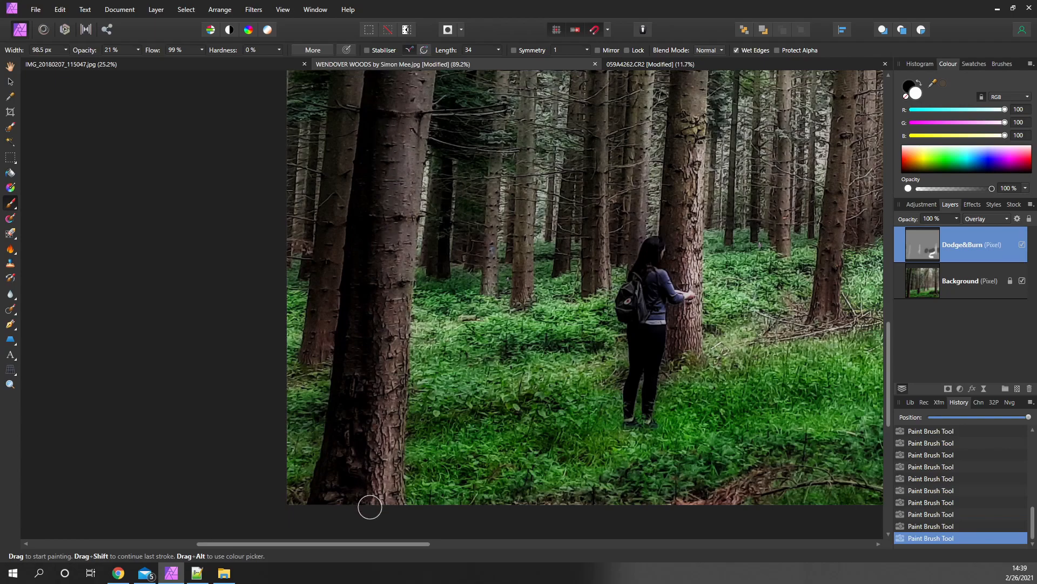
scroll(373, 434, "down", 4)
scroll(412, 422, "up", 1)
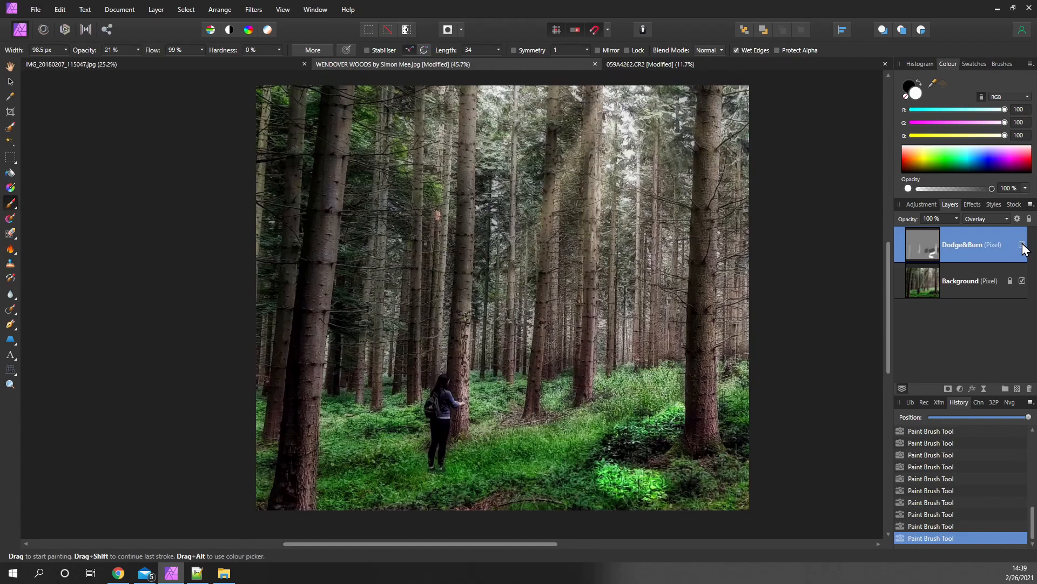
left_click(1022, 245)
scroll(625, 459, "down", 3)
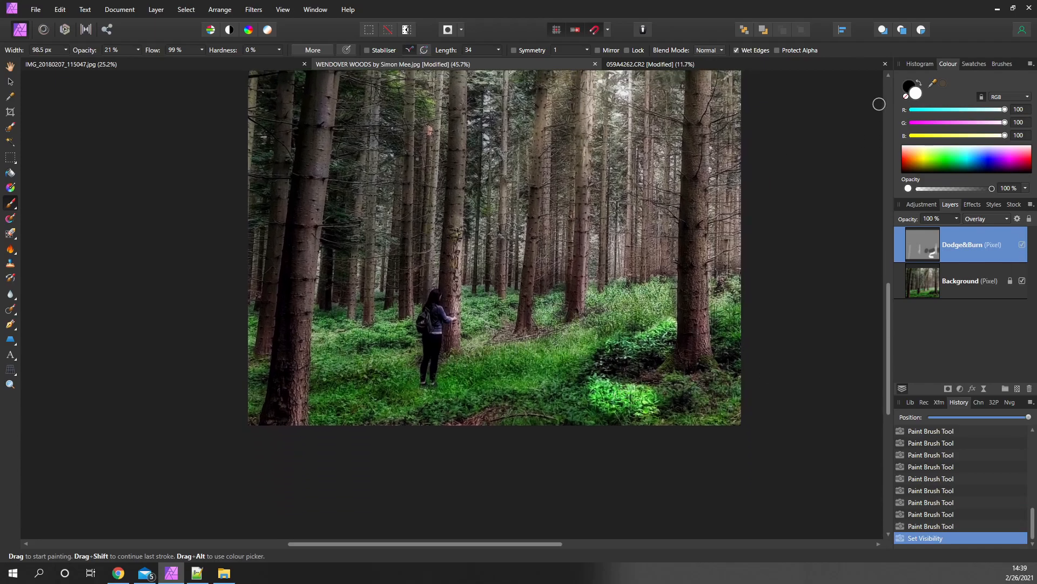
- Switch to black, enlarge the brush to 198.2 px and darken the overly bright plants below the bush
left_click(911, 88)
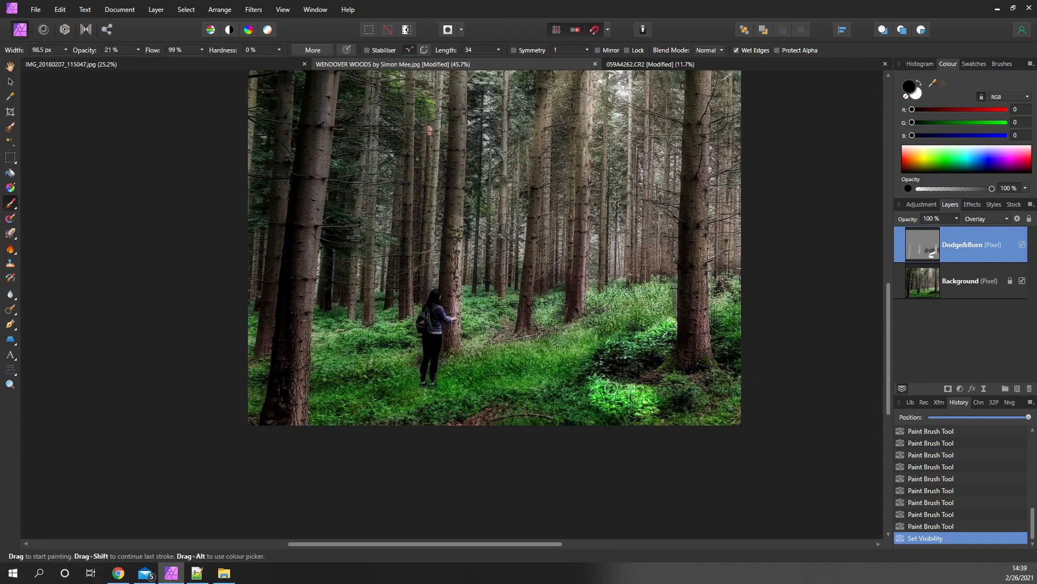
key("bracketright")
key("bracketright")
key("bracketright")
key("bracketright")
key("bracketright")
mouse_move(610, 385)
left_mouse_down()
mouse_move(653, 397)
mouse_move(581, 381)
mouse_move(643, 397)
left_mouse_up()
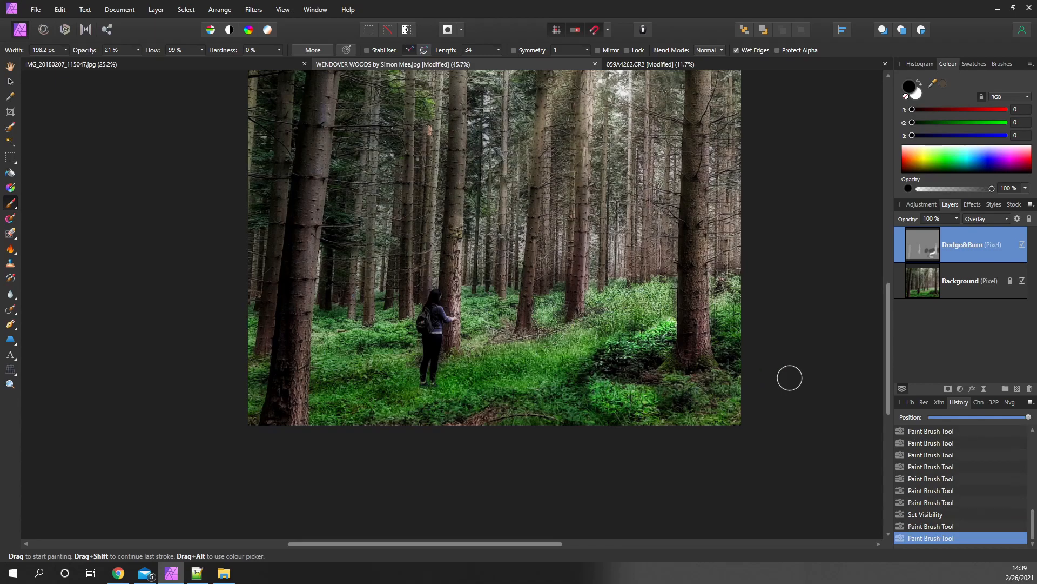
- View the Dodge&Burn layer's brush strokes in isolation and return to the full woodland photo
left_click(929, 246, "alt")
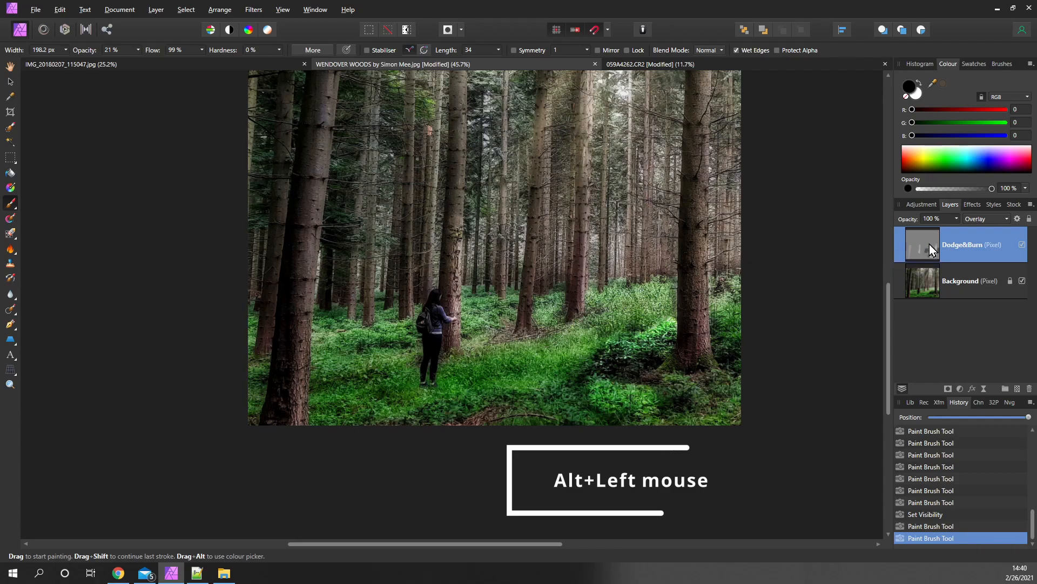
left_click(930, 247, "alt")
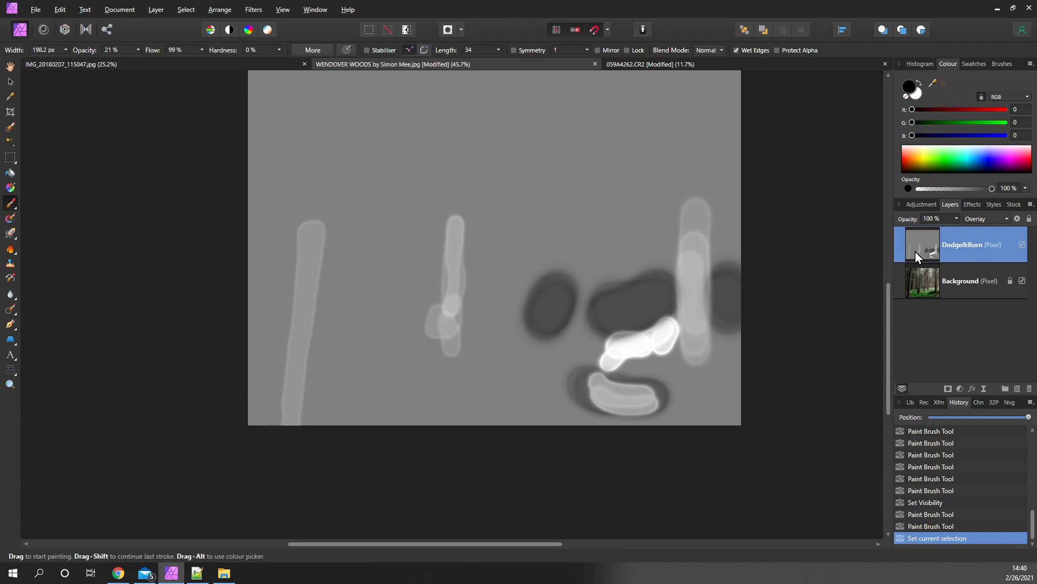
left_click(924, 278)
left_click_drag(664, 272, 625, 347)
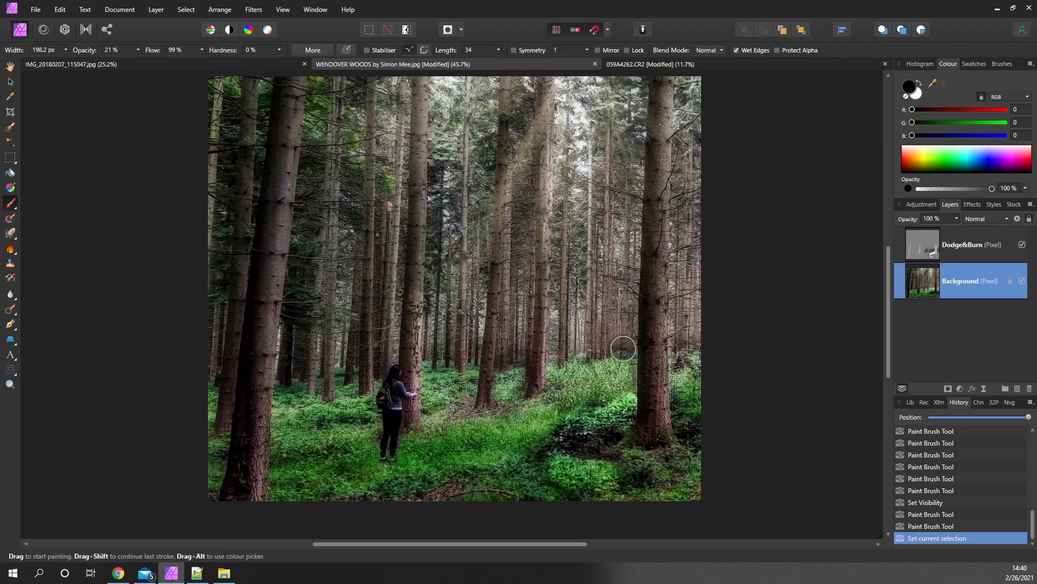
- Select the Dodge&Burn layer, darken the plants and grass below the bush further and toggle the layer's visibility to compare
left_click(926, 241)
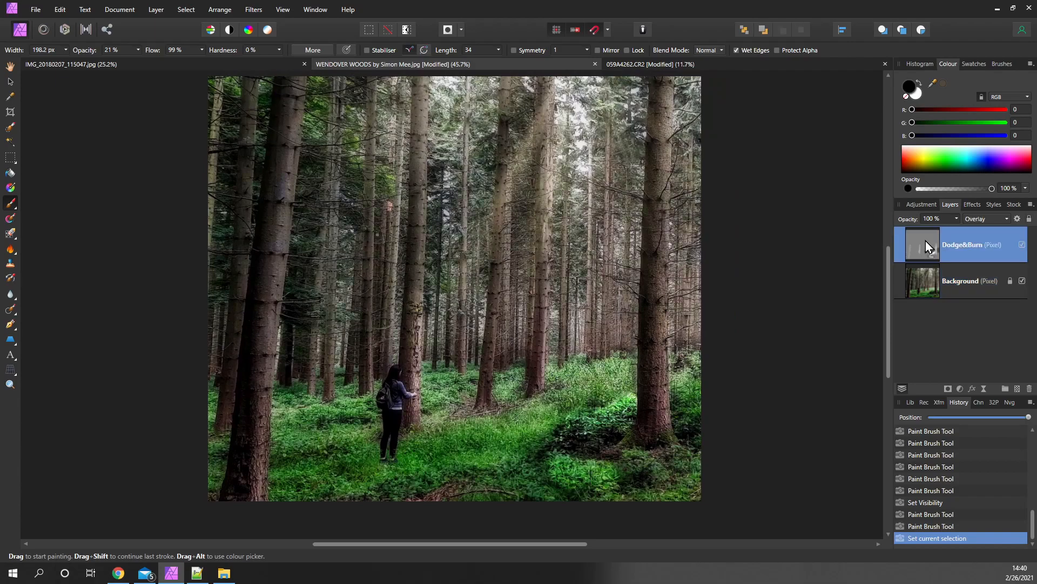
mouse_move(684, 327)
left_mouse_down()
mouse_move(659, 371)
mouse_move(643, 343)
mouse_move(514, 386)
mouse_move(595, 435)
left_mouse_up()
mouse_move(562, 467)
left_mouse_down()
mouse_move(594, 472)
mouse_move(543, 461)
mouse_move(630, 467)
mouse_move(531, 464)
mouse_move(605, 479)
mouse_move(520, 464)
mouse_move(607, 471)
mouse_move(533, 465)
left_mouse_up()
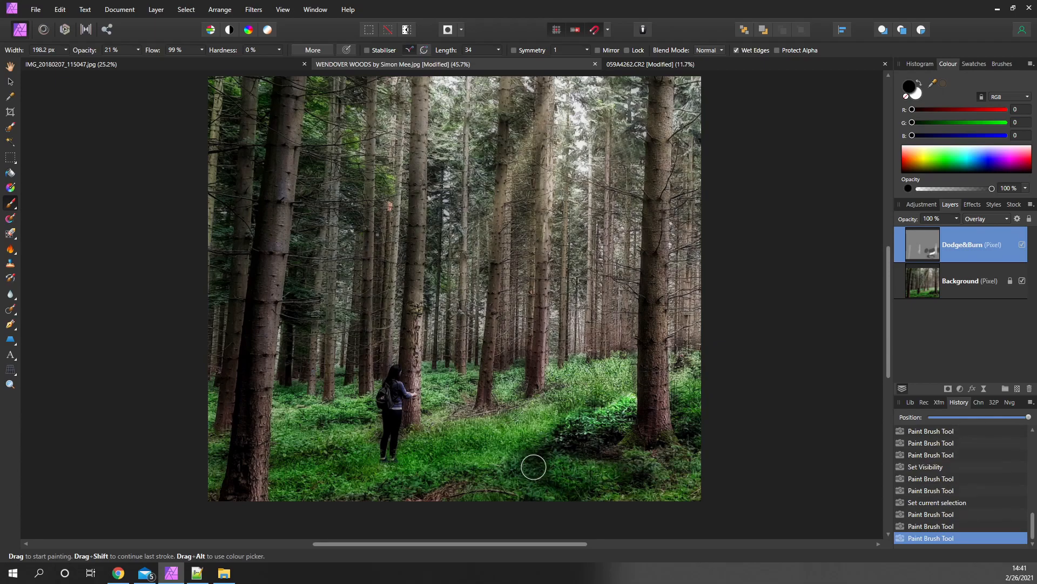
left_click(1022, 245)
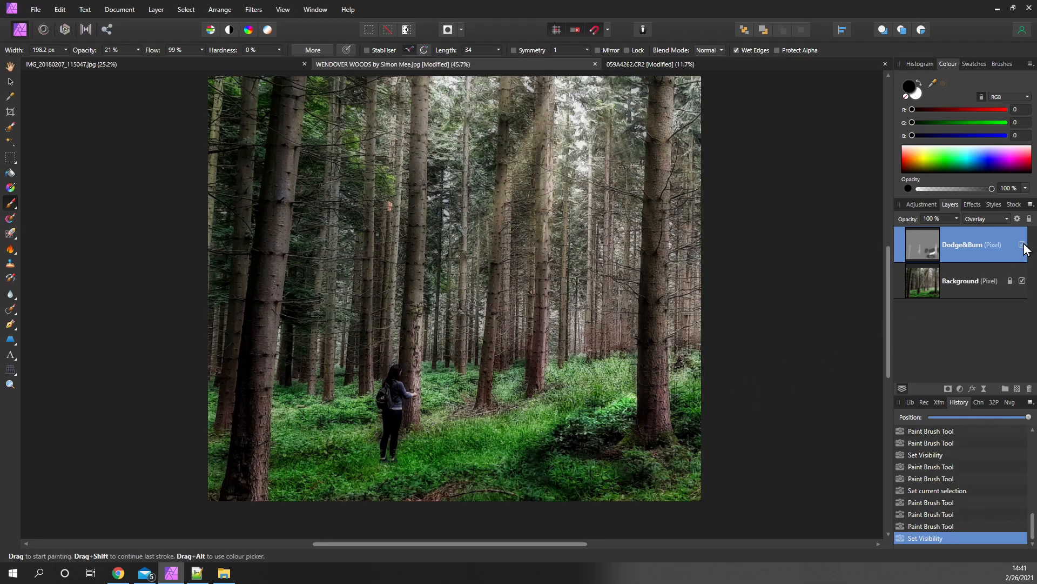
- Paint white over the darkened undergrowth between the central trunks and isolate the Dodge&Burn layer to inspect its strokes
scroll(510, 377, "up", 5)
mouse_move(509, 377)
left_mouse_down()
mouse_move(558, 367)
mouse_move(618, 398)
left_mouse_up()
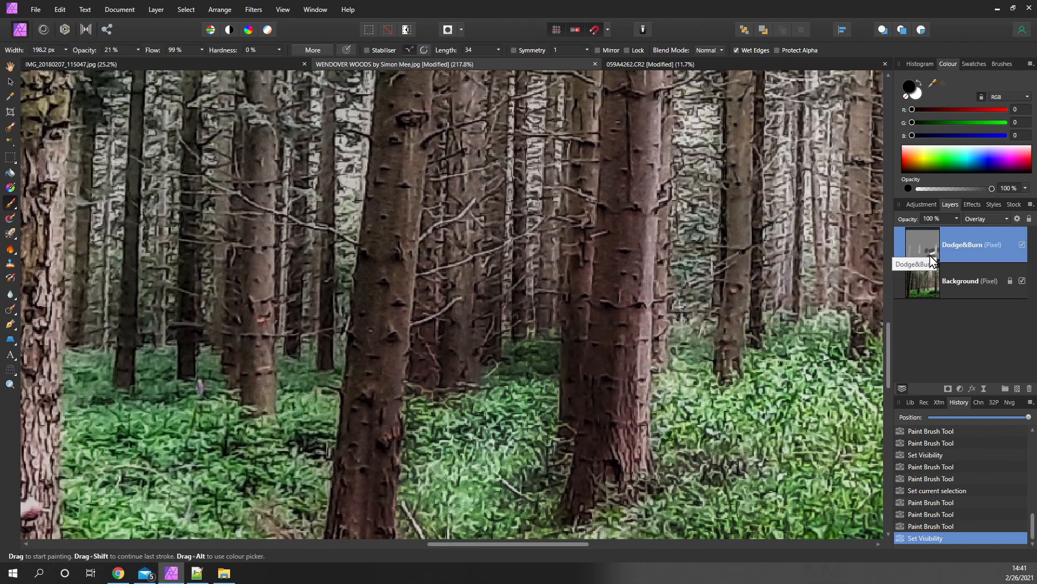
left_click(920, 94)
mouse_move(486, 343)
left_mouse_down()
mouse_move(447, 331)
mouse_move(427, 346)
left_mouse_up()
scroll(671, 501, "down", 6)
left_click_drag(679, 477, 574, 376)
left_click_drag(499, 332, 510, 340)
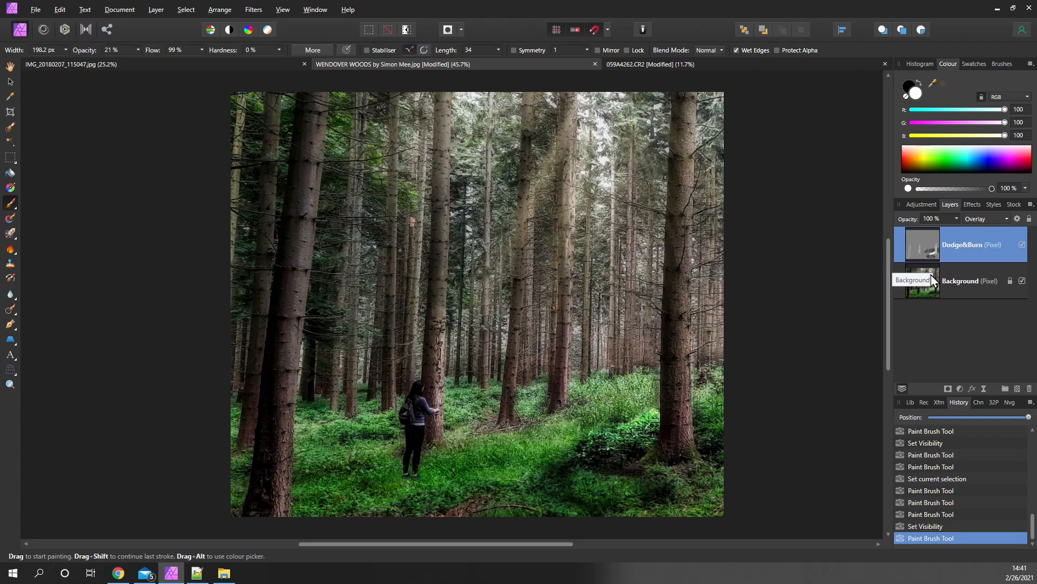
left_click(921, 247, "alt")
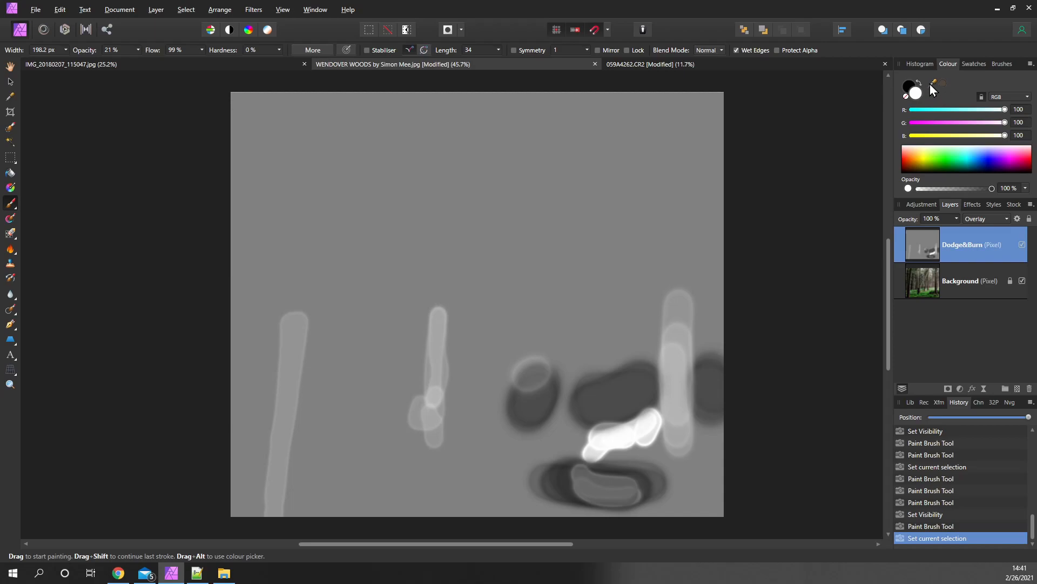
- Sample the layer's background grey as the paint colour, enlarge the brush to 398.6 px and paint over the dark strokes near the centre
left_click_drag(930, 84, 605, 176)
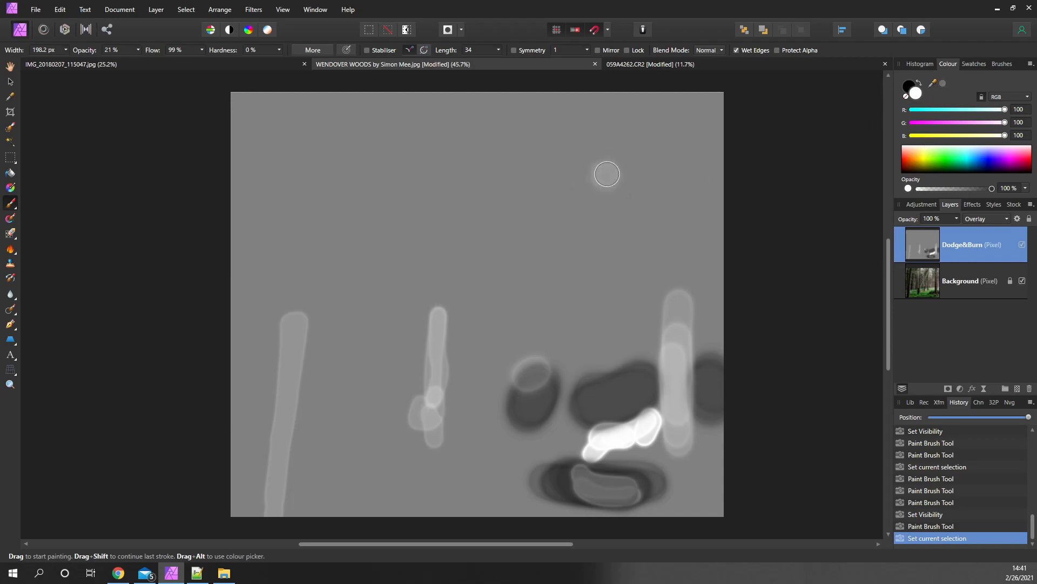
left_click(942, 83)
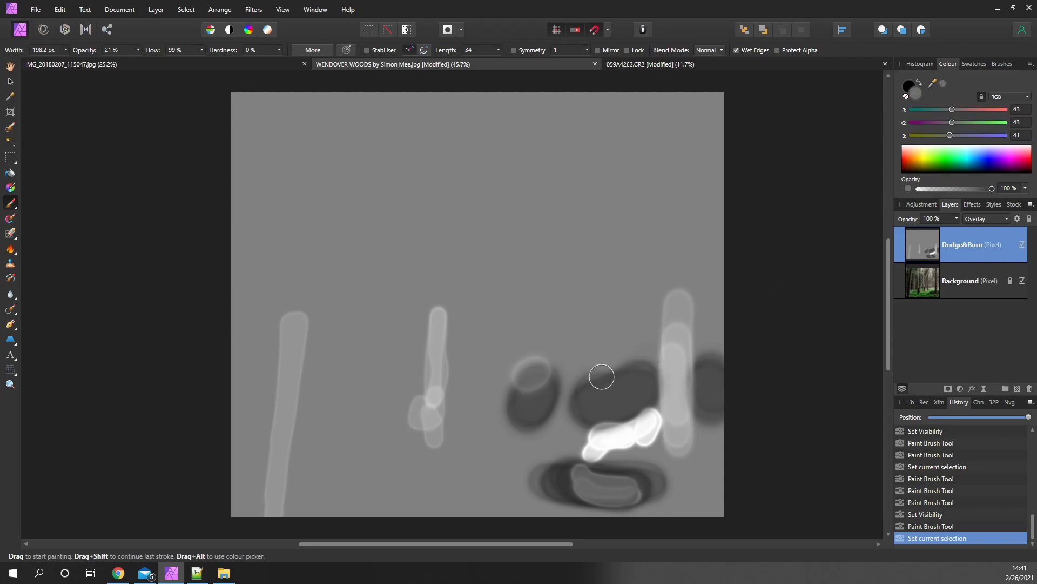
key("bracketright")
key("bracketright")
key("bracketright")
key("bracketright")
key("bracketright")
key("bracketright")
key("bracketright")
key("bracketright")
left_click_drag(540, 337, 515, 418)
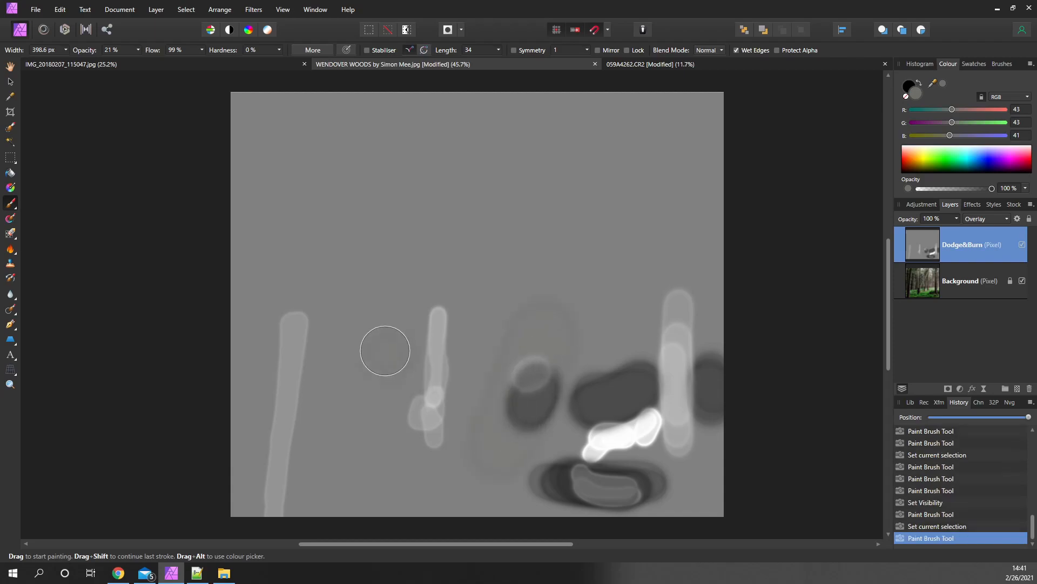
- Raise the brush to 99% opacity and 100% hardness, and paint the sampled grey over the strokes in the layer's left half
left_click_drag(228, 52, 676, 88)
left_click_drag(83, 51, 826, 116)
left_click_drag(291, 265, 271, 463)
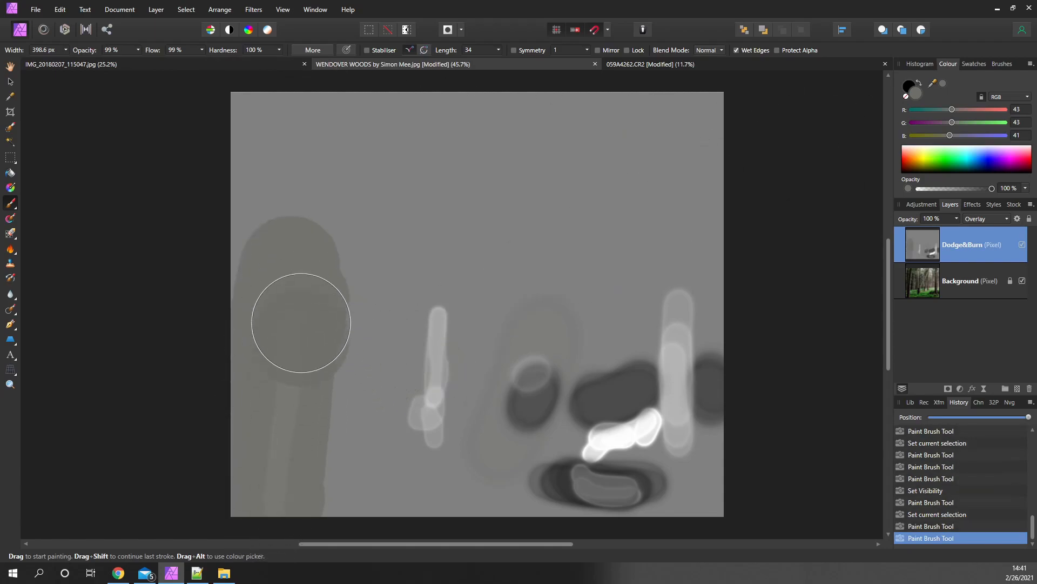
left_click_drag(301, 323, 310, 364)
left_click_drag(399, 328, 409, 434)
mouse_move(409, 478)
left_mouse_down()
mouse_move(457, 301)
mouse_move(417, 485)
mouse_move(474, 356)
mouse_move(538, 337)
left_mouse_up()
- Set the paint colour to RGB 50, 50, 50 and cover all the strokes on the Dodge&Burn layer
left_click(1022, 109)
type("50")
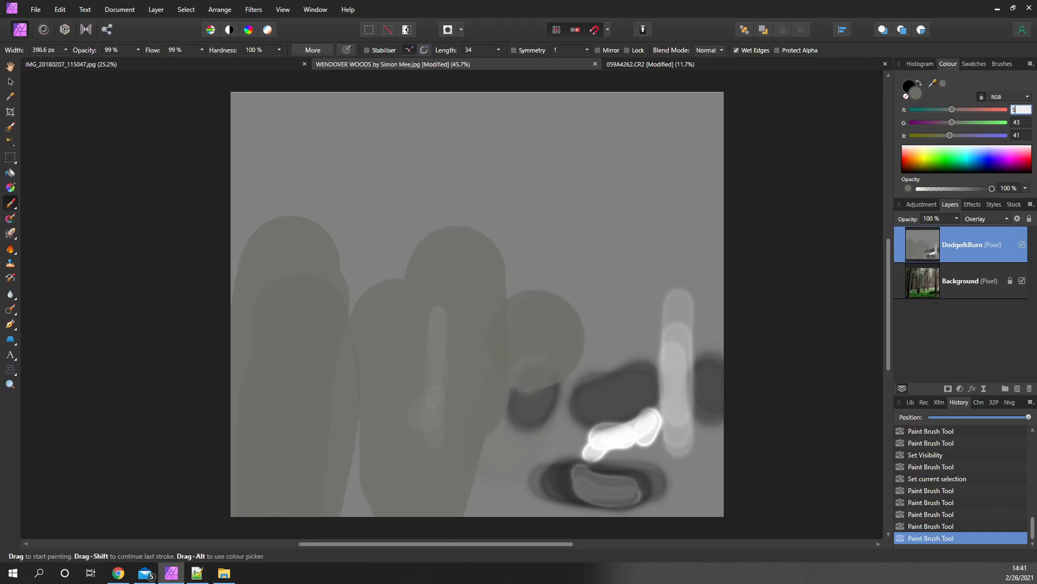
left_click(1025, 121)
type("50")
left_click(1023, 135)
type("50")
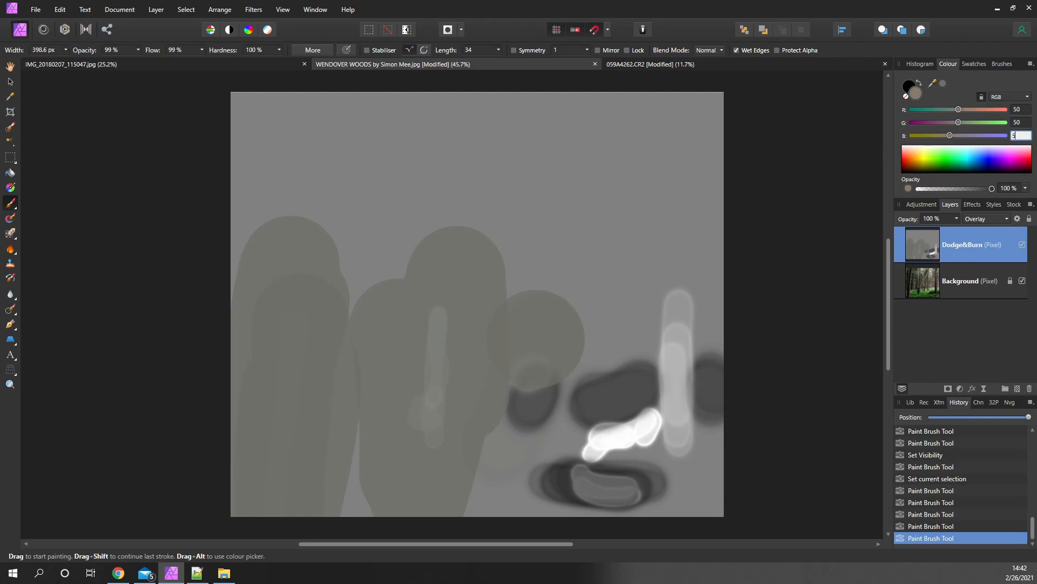
key("Return")
mouse_move(327, 234)
left_mouse_down()
mouse_move(249, 419)
mouse_move(273, 341)
mouse_move(249, 316)
mouse_move(260, 451)
mouse_move(345, 522)
mouse_move(393, 430)
mouse_move(483, 435)
mouse_move(542, 421)
mouse_move(622, 469)
mouse_move(669, 457)
mouse_move(670, 295)
mouse_move(669, 352)
mouse_move(626, 528)
mouse_move(642, 365)
mouse_move(556, 434)
mouse_move(592, 426)
mouse_move(623, 495)
mouse_move(682, 367)
mouse_move(709, 406)
mouse_move(711, 456)
left_mouse_up()
mouse_move(425, 473)
left_mouse_down()
mouse_move(463, 294)
mouse_move(243, 398)
mouse_move(292, 364)
mouse_move(281, 233)
left_mouse_up()
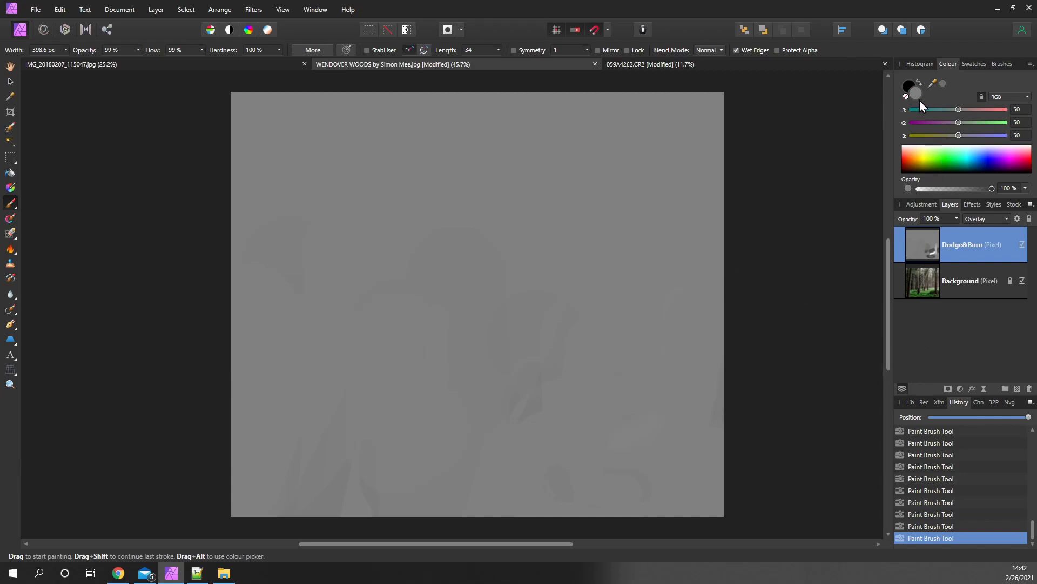
- Set the paint colour to white, leave the isolated layer view and set the brush hardness to 25%
left_click_drag(942, 163, 943, 121)
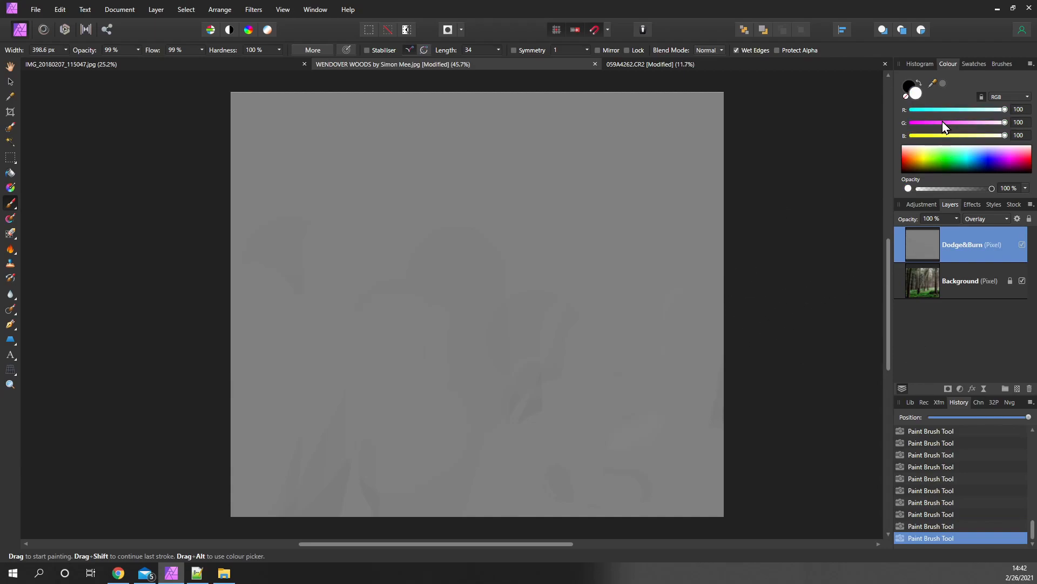
left_click(932, 281)
left_click(926, 245)
left_click_drag(657, 398, 644, 403)
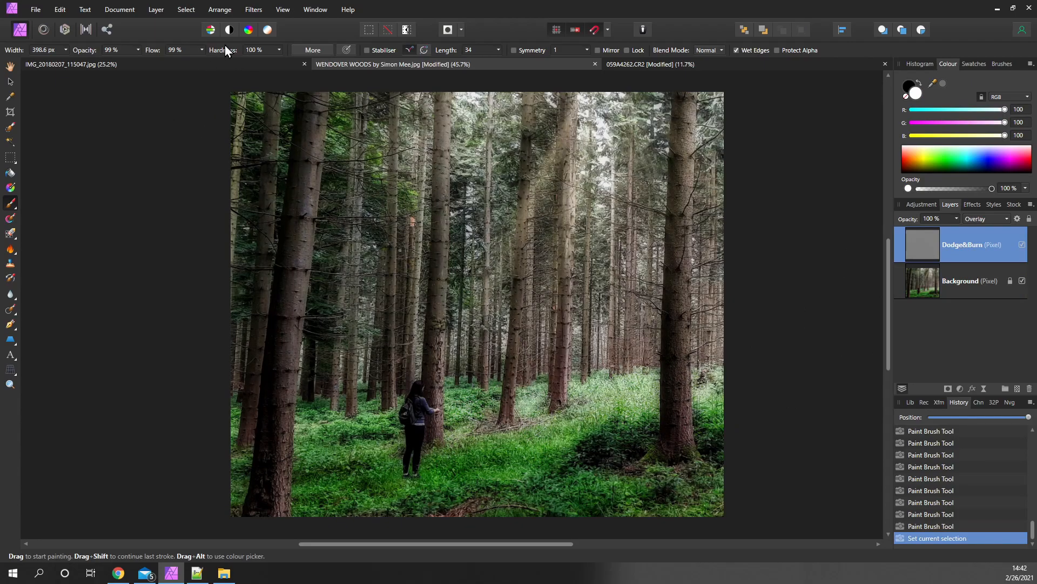
left_click_drag(149, 50, 0, 42)
left_click_drag(219, 50, 86, 41)
- Roll the document history back to the Convert colours state, before the grey fill layer was added
left_click_drag(1028, 416, 938, 430)
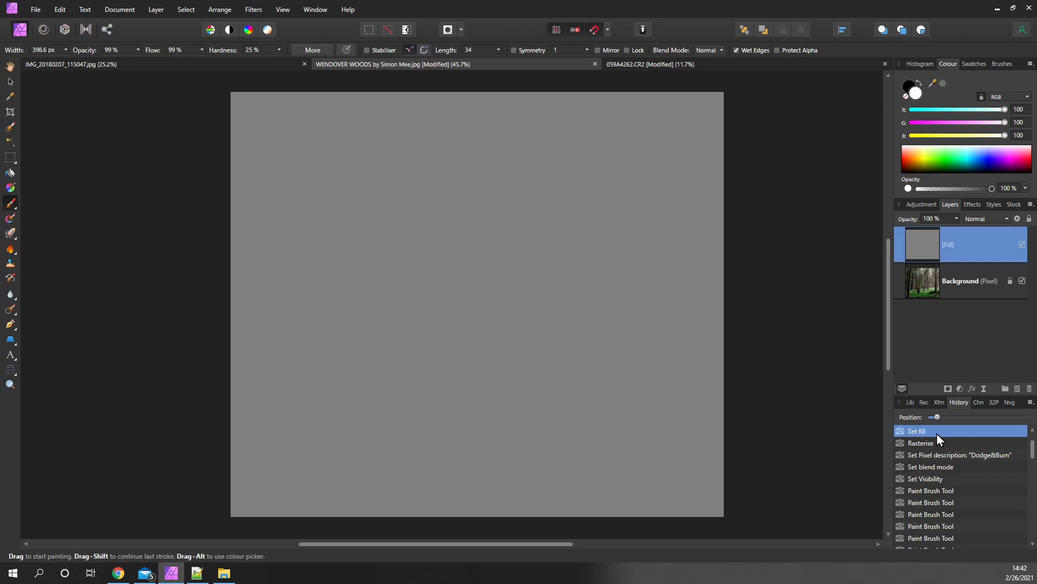
scroll(938, 431, "up", 1)
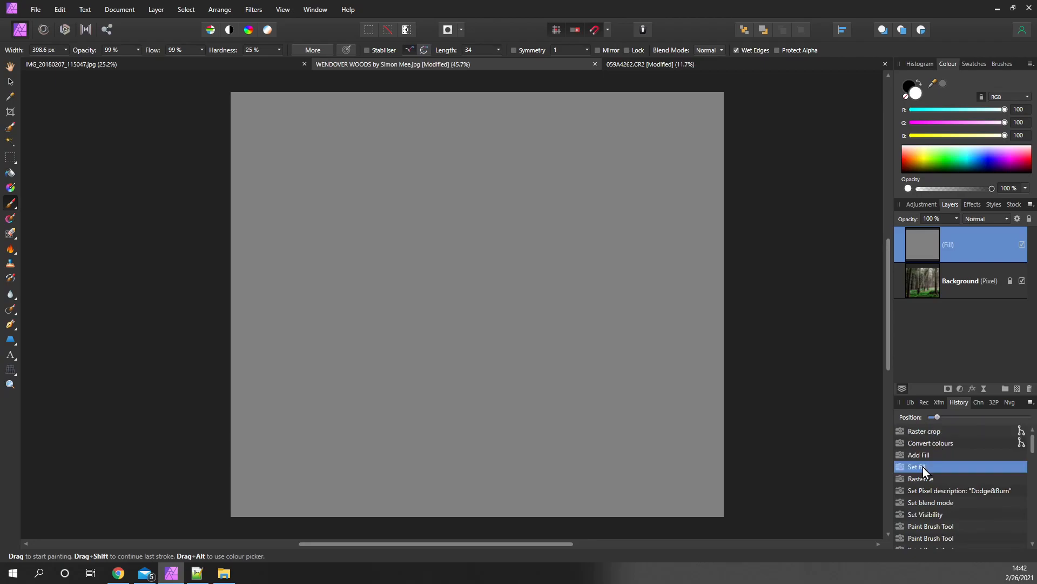
left_click(928, 443)
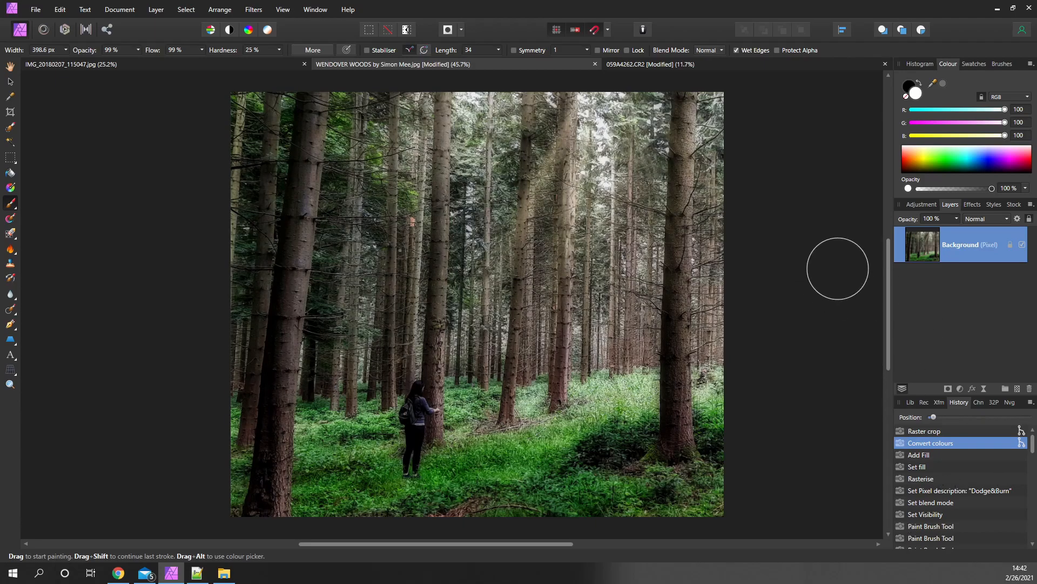
- Add a Brightness and Contrast adjustment above the Background with brightness raised to about 54%
left_click(960, 389)
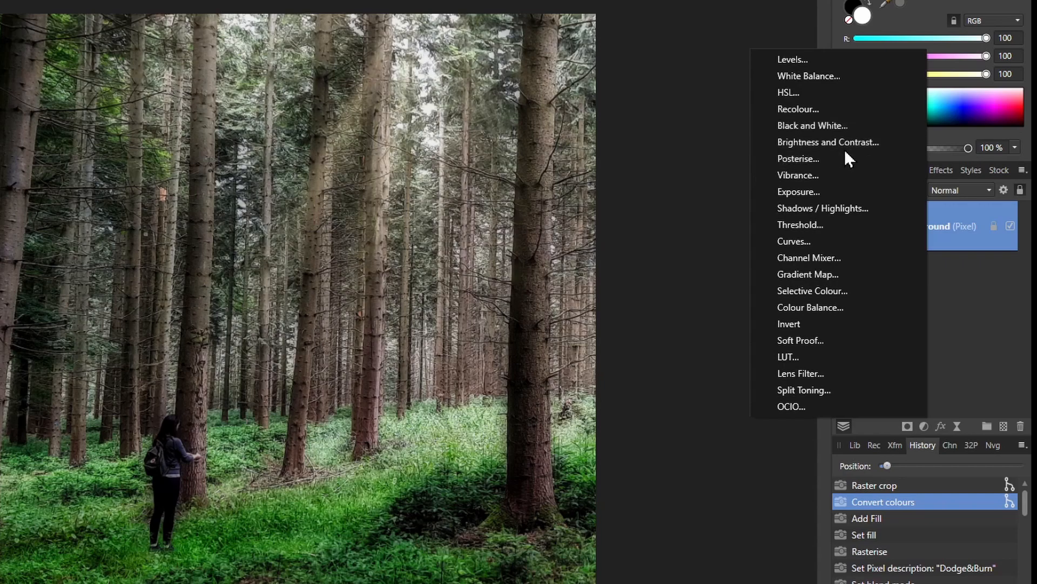
left_click(846, 146)
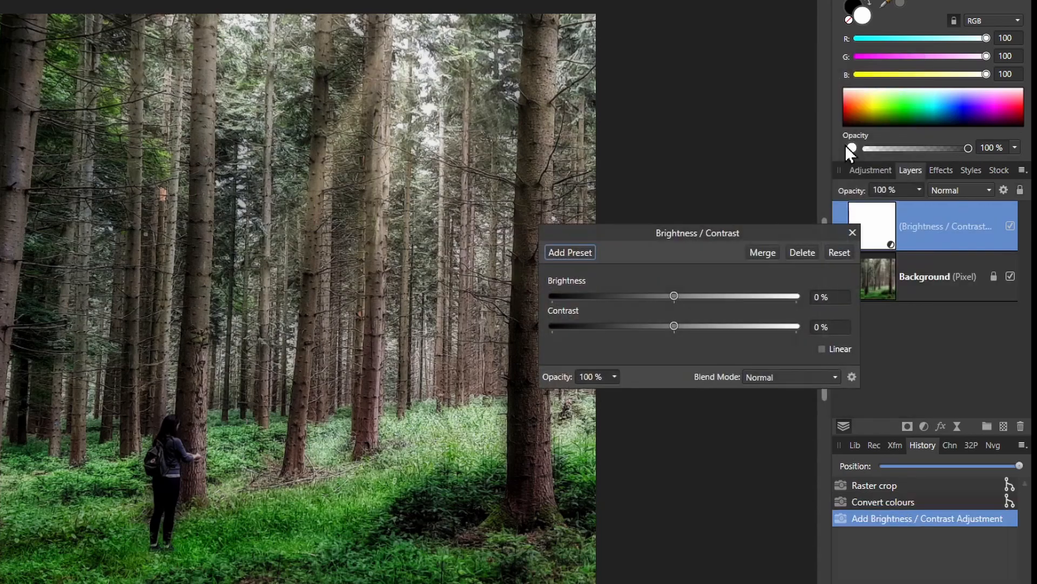
left_click_drag(636, 237, 729, 182)
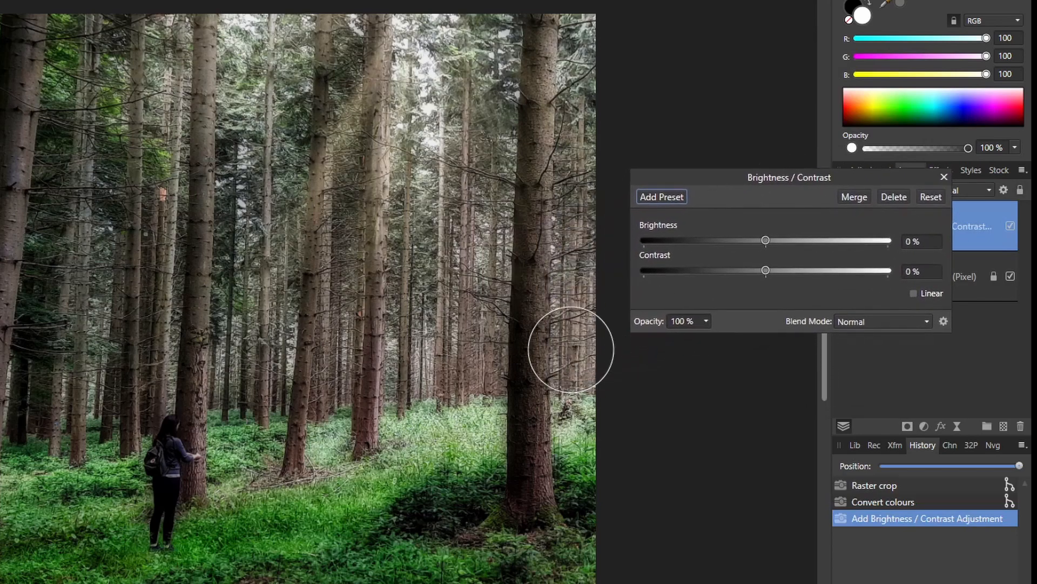
left_click(767, 239)
left_click_drag(769, 239, 833, 234)
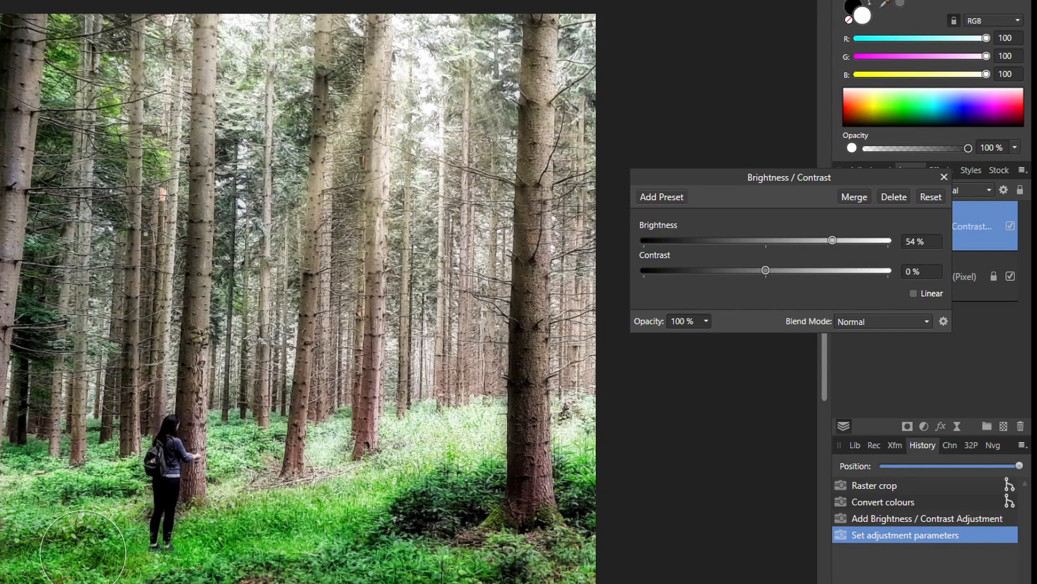
mouse_move(833, 238)
left_mouse_down()
mouse_move(852, 241)
mouse_move(801, 247)
mouse_move(838, 245)
left_mouse_up()
left_click(944, 177)
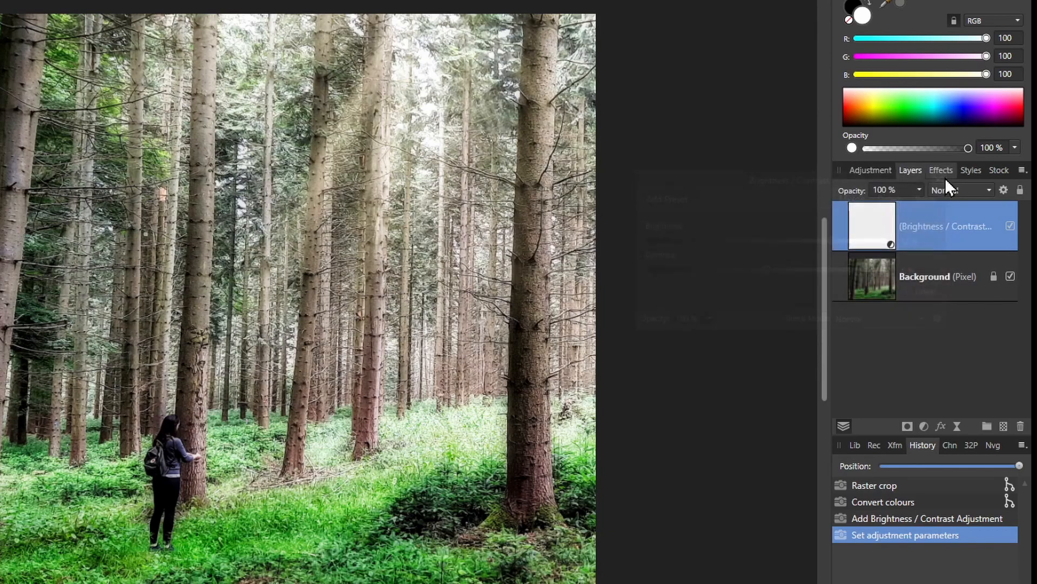
- Rename the brightening adjustment layer as Lighten and invert its mask to black
double_click(917, 229)
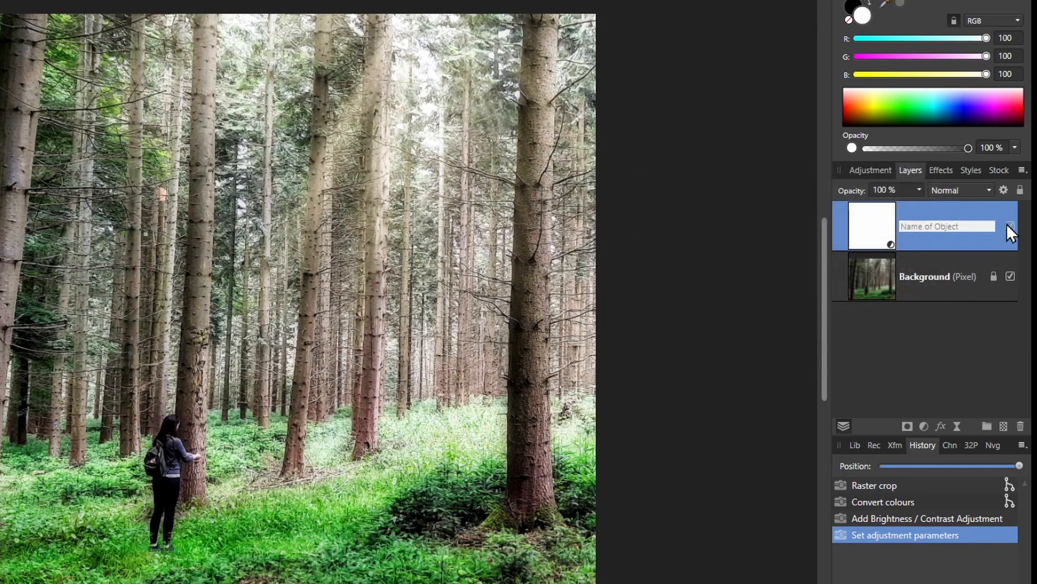
type("Lighten")
key("Return")
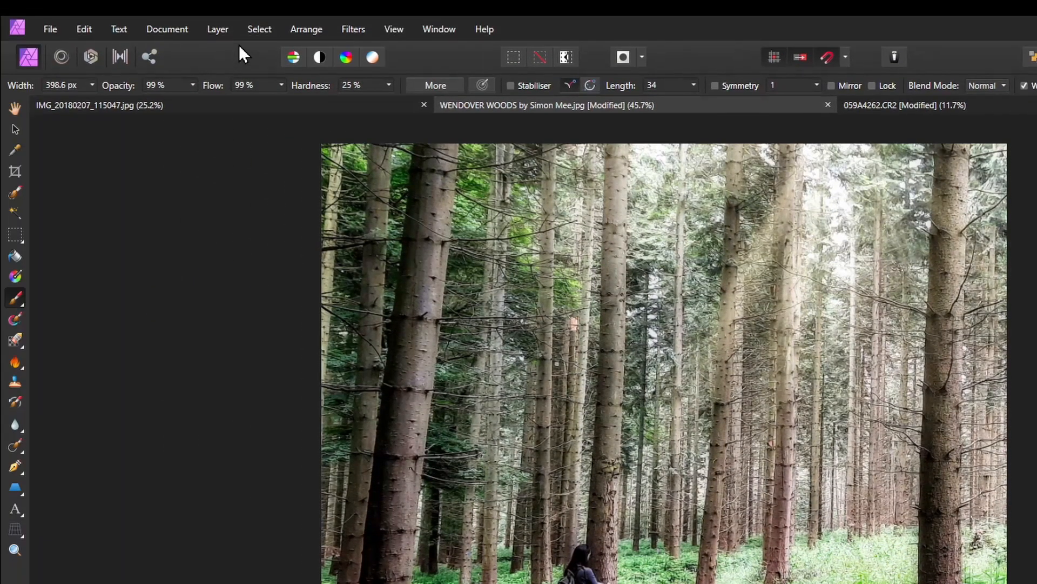
left_click(221, 31)
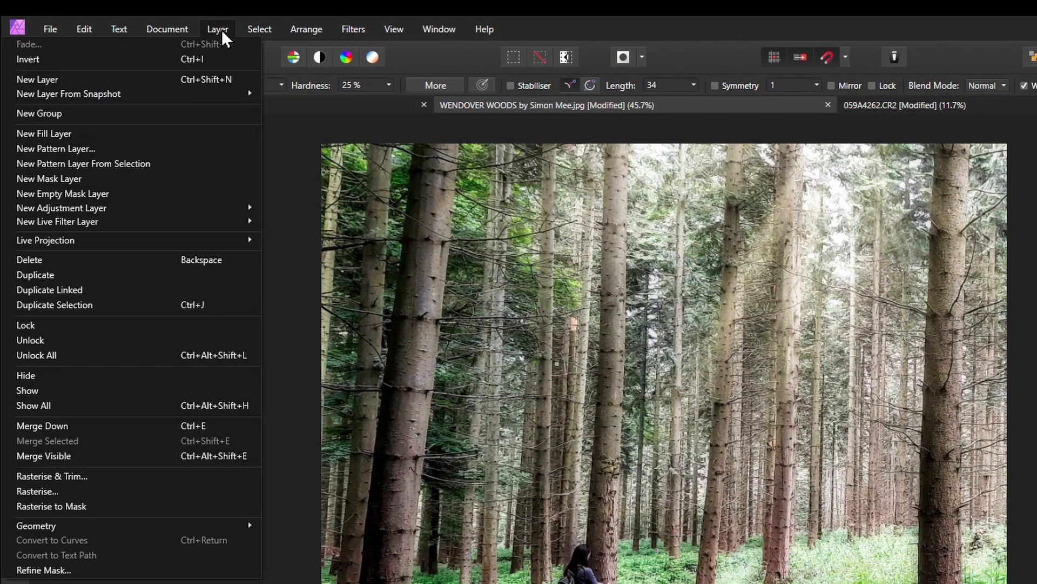
left_click(114, 59)
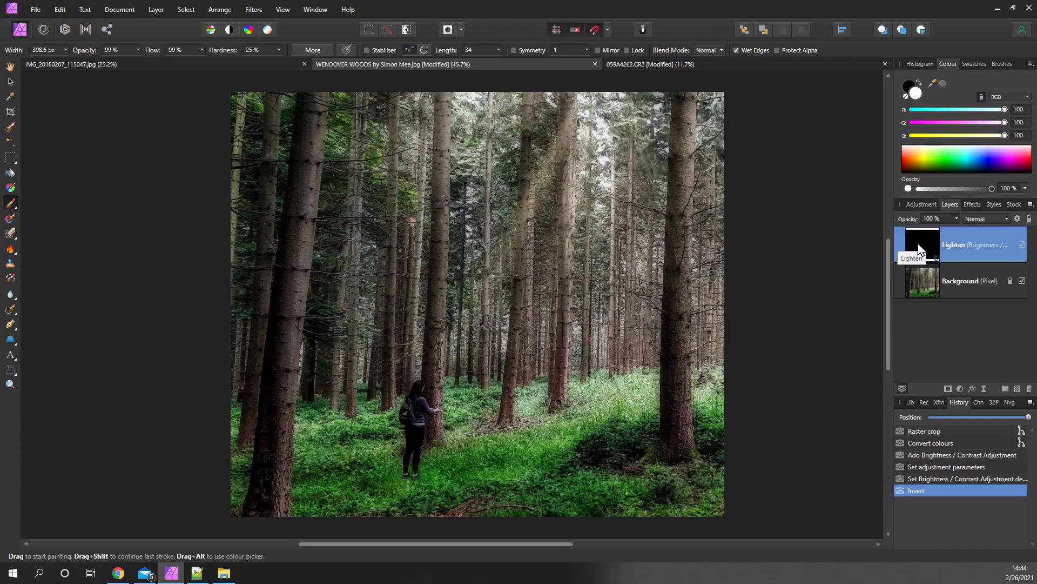
- Select the Background layer and add a second Brightness and Contrast adjustment above it with brightness at -24%
right_click(926, 274)
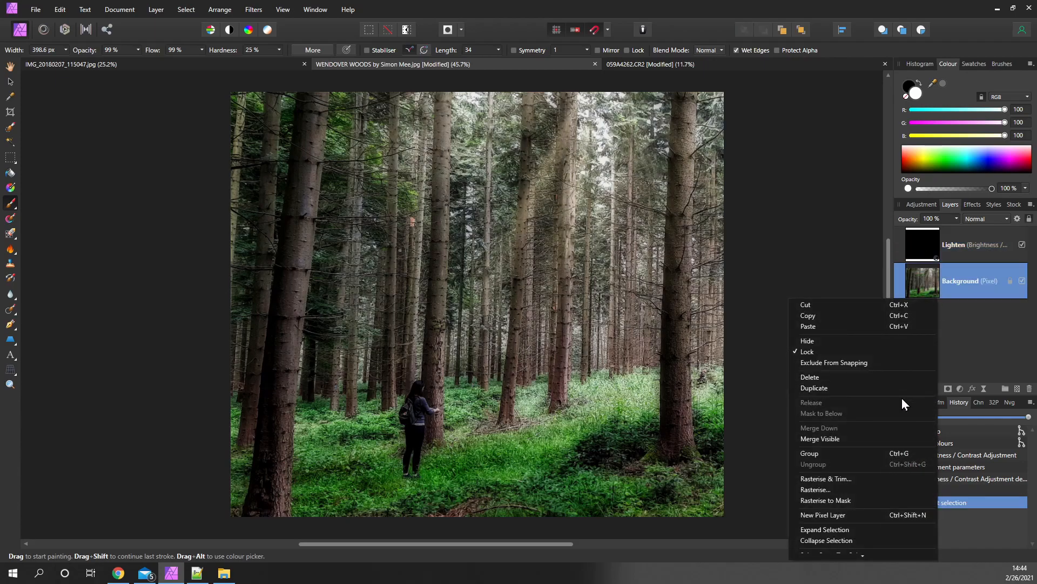
left_click(1007, 352)
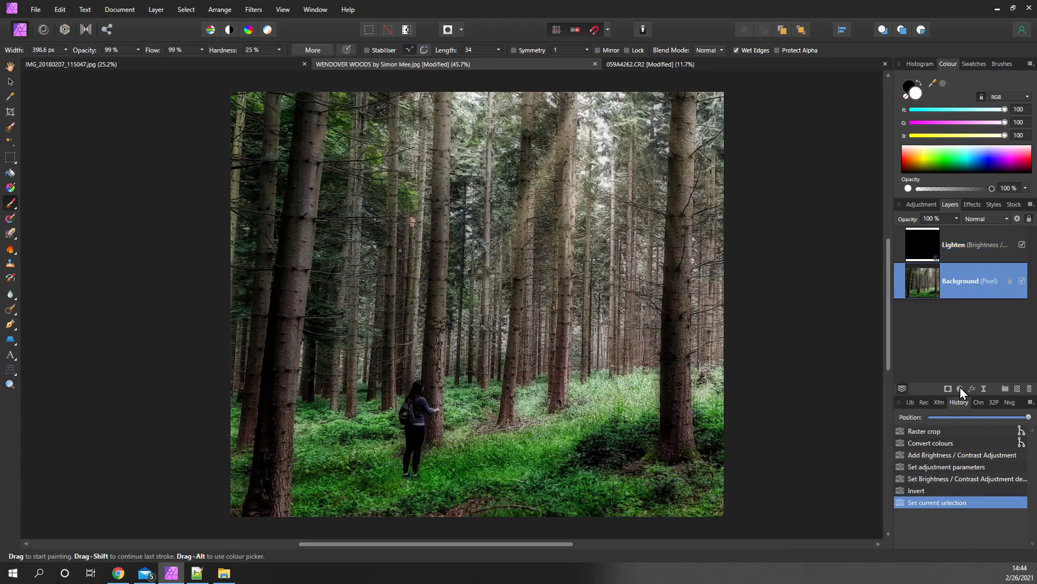
left_click(960, 388)
left_click(883, 187)
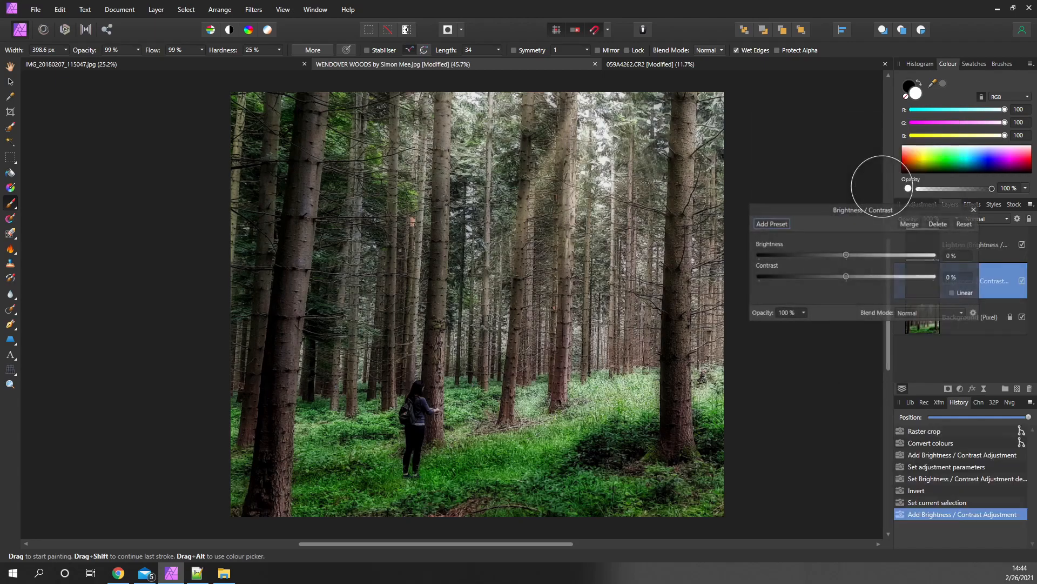
left_click_drag(846, 254, 834, 255)
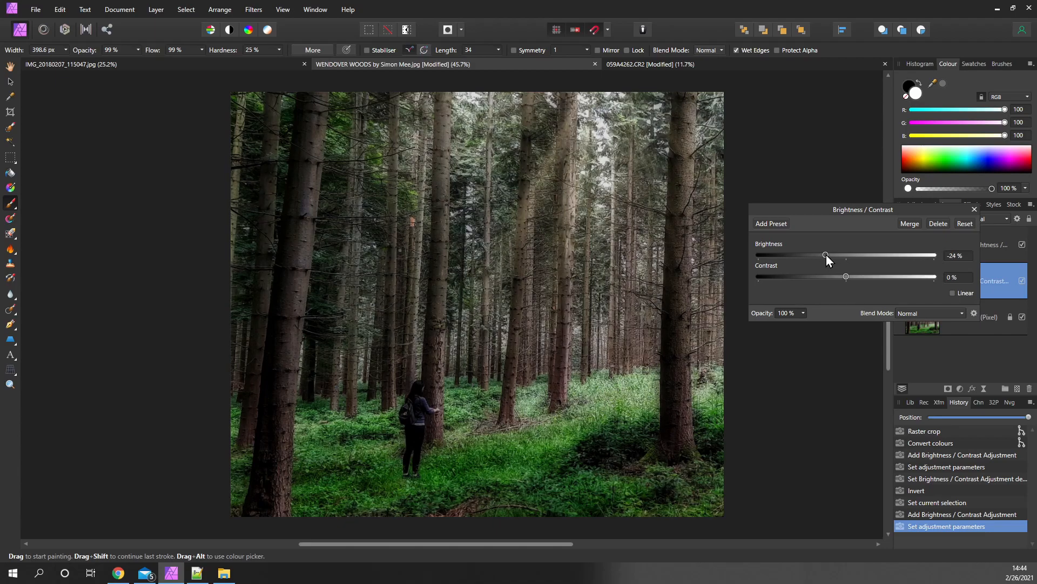
left_click(975, 209)
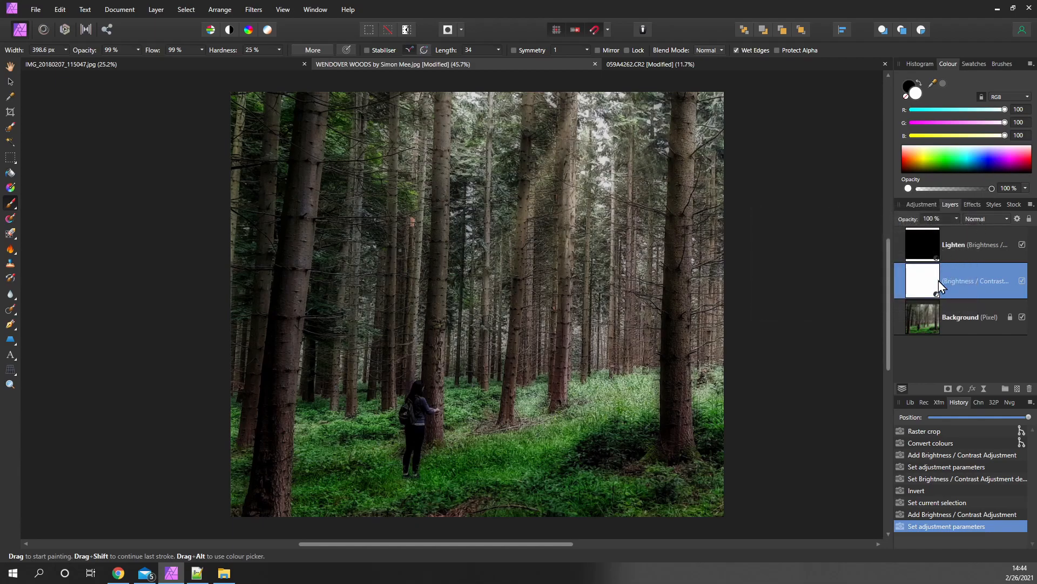
- Rename the second adjustment layer as Darken and invert its mask to black
double_click(953, 280)
type("Da")
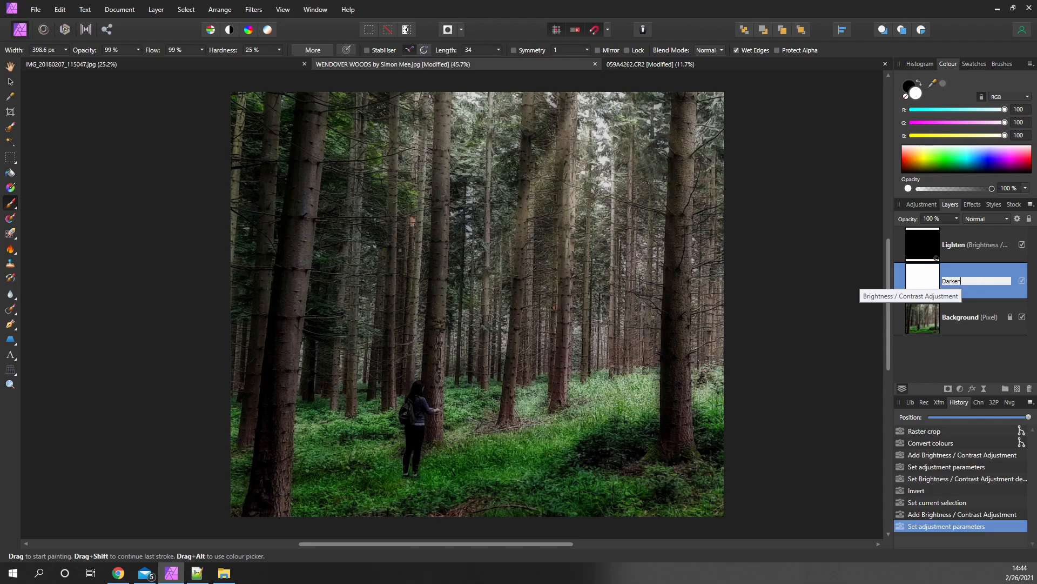
type("rken")
key("Return")
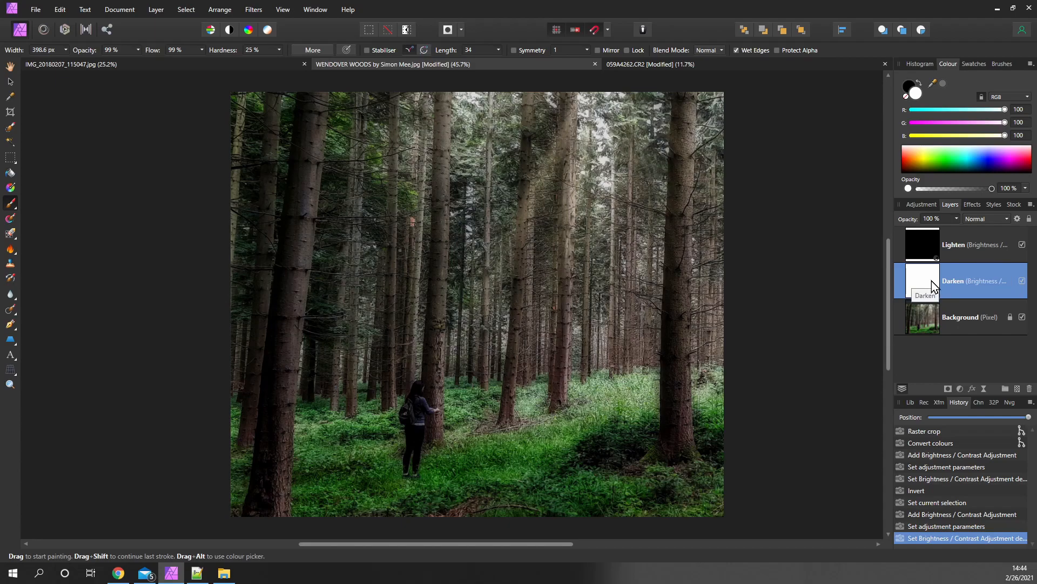
left_click(156, 9)
left_click(135, 32)
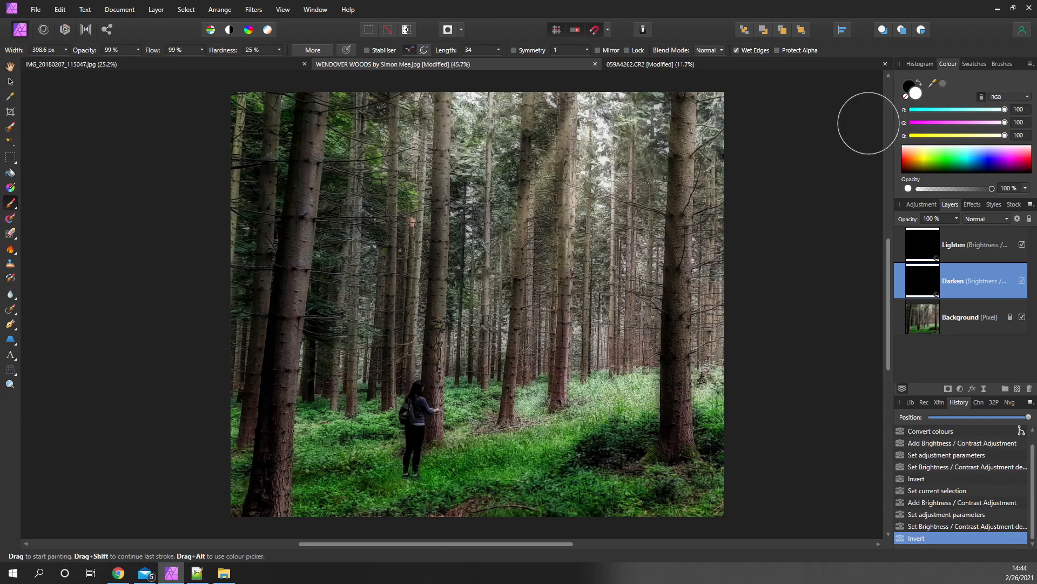
- On the Darken layer, reduce the brush to 288 px, then 208.1 px, and paint white over the bright undergrowth beside the large right-hand trunk
left_click_drag(666, 357, 622, 312)
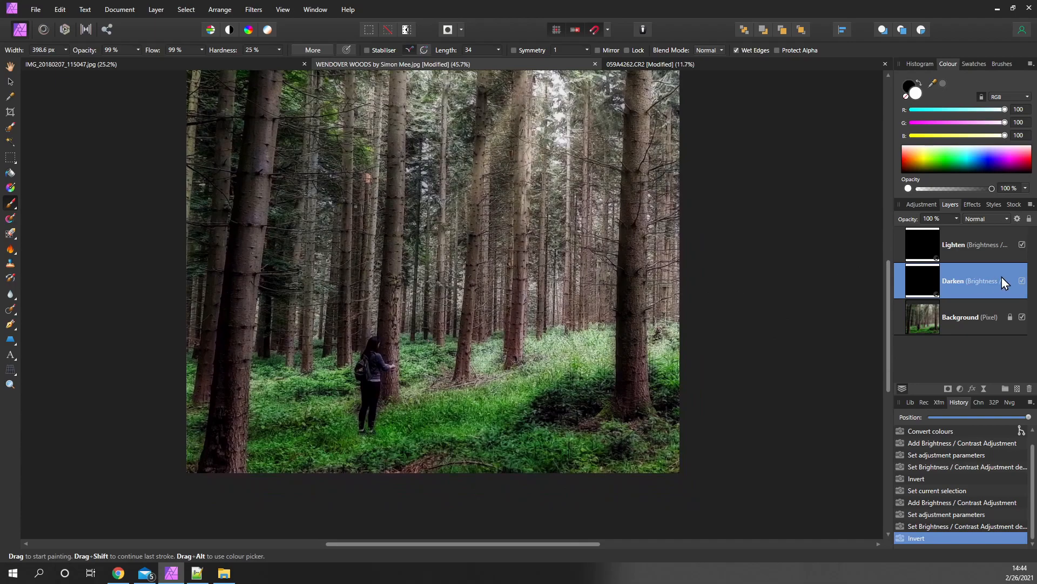
left_click(924, 284)
scroll(570, 371, "up", 5)
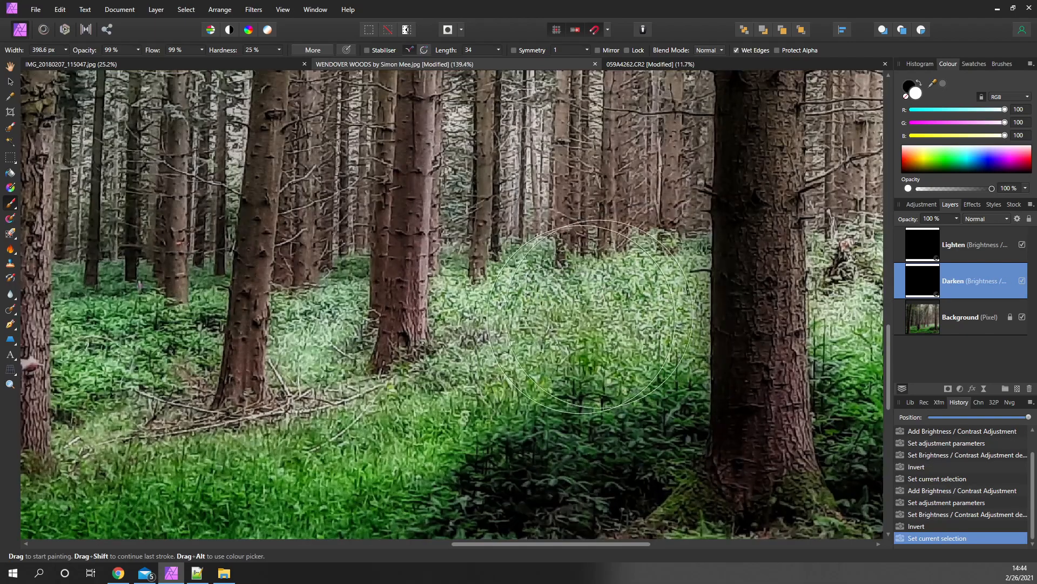
key("bracketleft")
key("bracketleft")
key("bracketleft")
key("bracketleft")
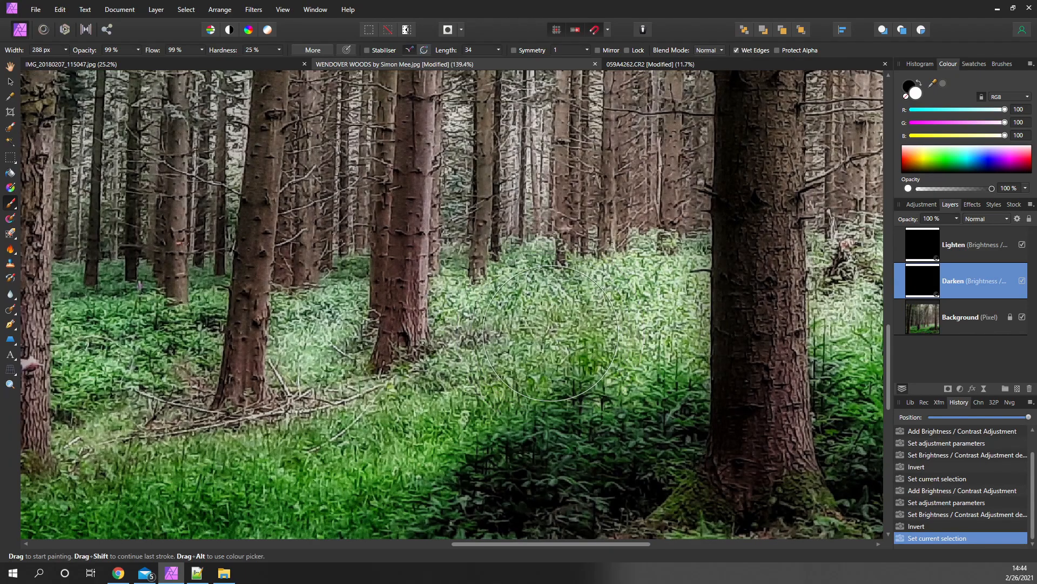
mouse_move(653, 278)
left_mouse_down()
mouse_move(621, 353)
mouse_move(640, 292)
mouse_move(392, 423)
left_mouse_up()
left_click_drag(626, 299, 426, 404)
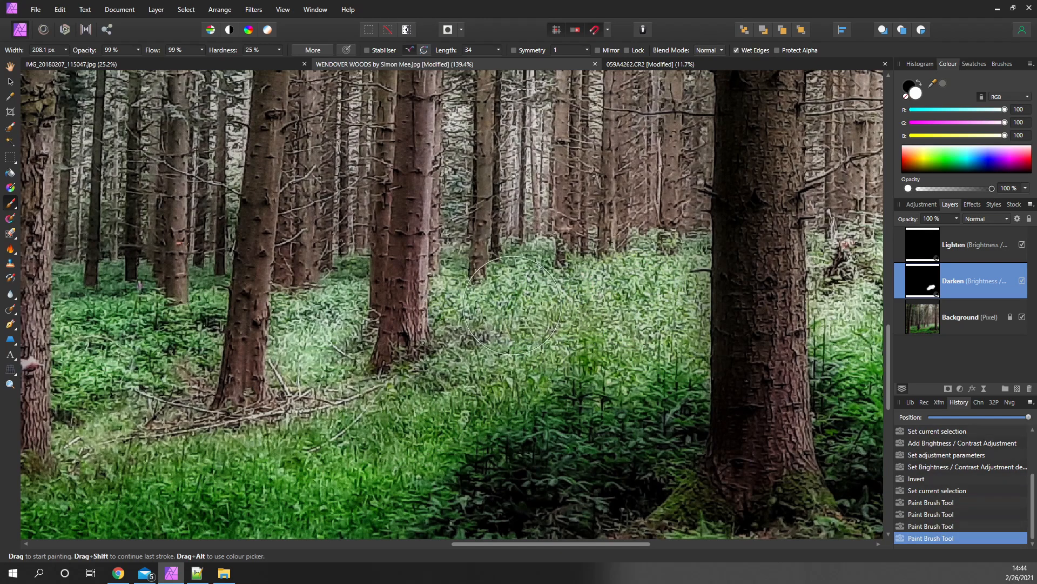
left_click_drag(522, 297, 438, 365)
- Reduce the brush to 127.8 px and darken the bright undergrowth around the bases of the central trunks
key("bracketleft")
key("bracketleft")
key("bracketleft")
mouse_move(394, 304)
left_mouse_down()
mouse_move(334, 296)
mouse_move(346, 285)
left_mouse_up()
mouse_move(346, 288)
left_mouse_down()
mouse_move(323, 371)
mouse_move(312, 321)
mouse_move(303, 397)
mouse_move(311, 354)
left_mouse_up()
left_click_drag(309, 437, 339, 422)
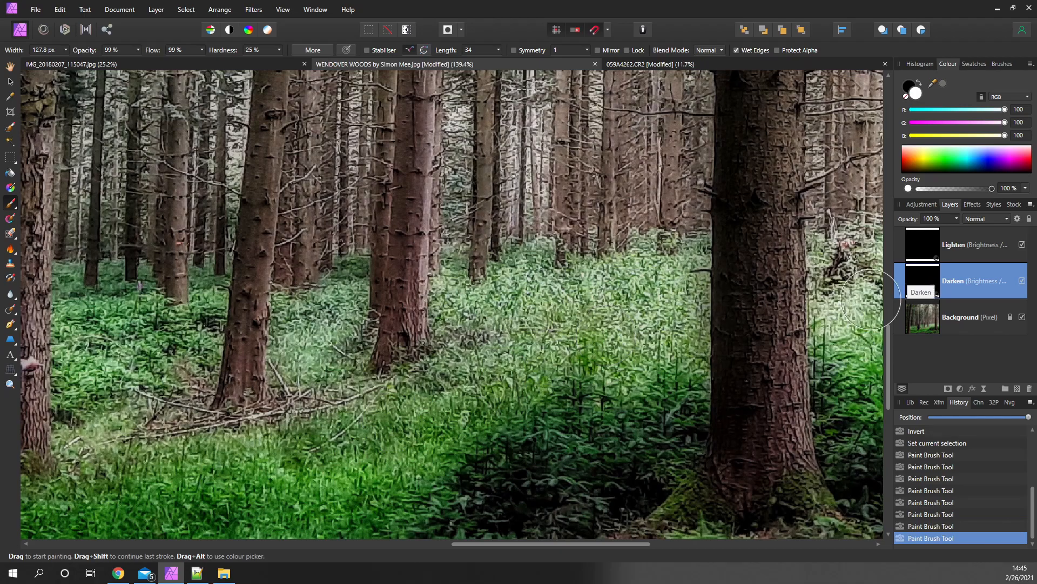
scroll(517, 262, "down", 3)
mouse_move(518, 265)
left_mouse_down()
mouse_move(584, 289)
mouse_move(582, 277)
mouse_move(530, 268)
mouse_move(531, 247)
mouse_move(519, 276)
left_mouse_up()
left_click_drag(560, 244, 567, 249)
- Select the Lighten layer and paint white over the dark shrubs beside the large right-hand trunk
left_click(925, 241)
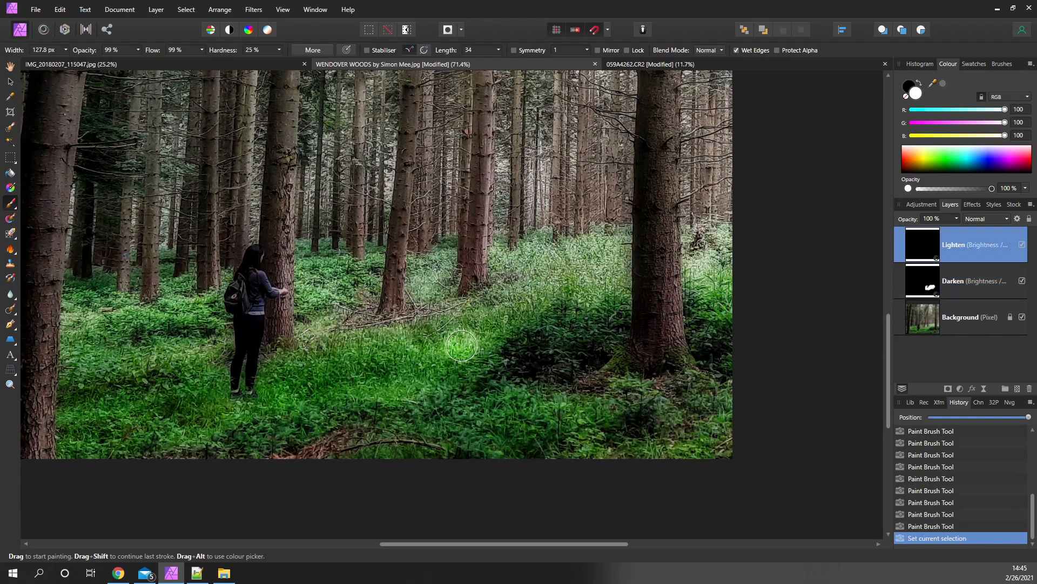
mouse_move(597, 308)
left_mouse_down()
mouse_move(562, 320)
mouse_move(484, 369)
left_mouse_up()
left_click_drag(566, 350, 542, 354)
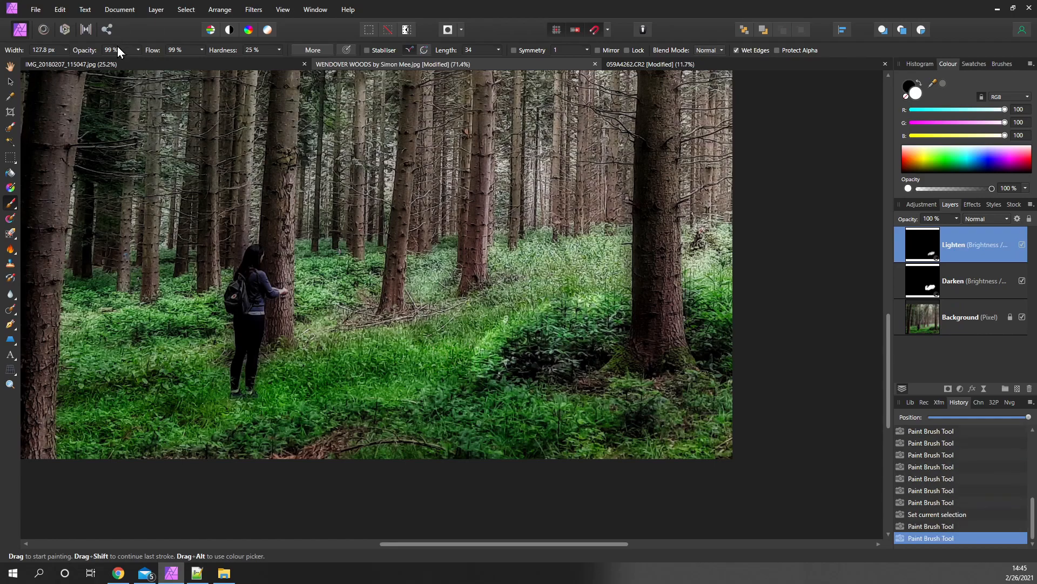
- Set the brush to 42% opacity and 0% hardness, and blend the shrubs' upper edge on the Lighten mask with white and black strokes
left_click_drag(228, 51, 186, 51)
left_click_drag(57, 53, 43, 53)
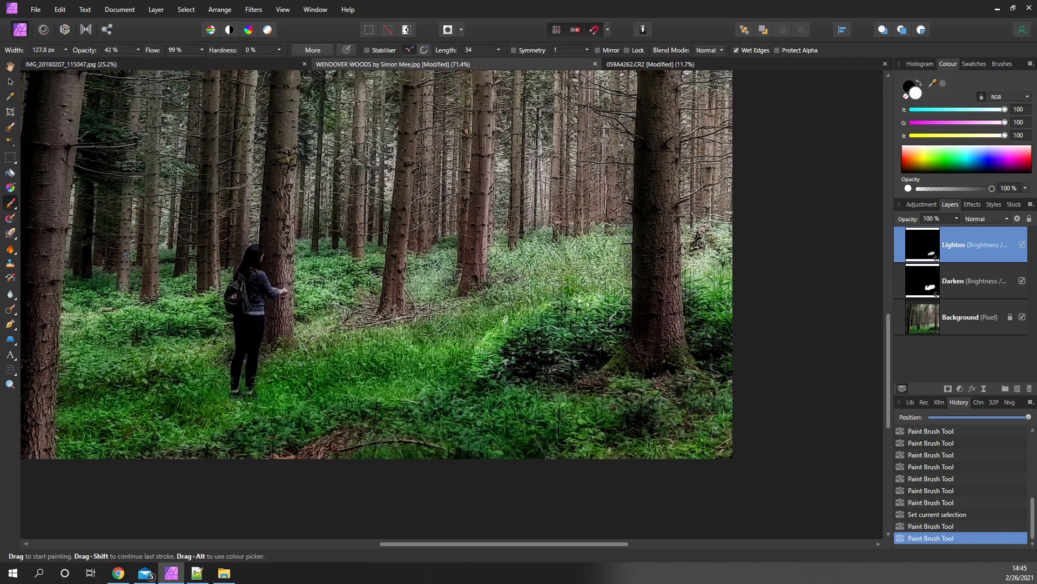
left_click_drag(601, 290, 496, 337)
left_click(908, 87)
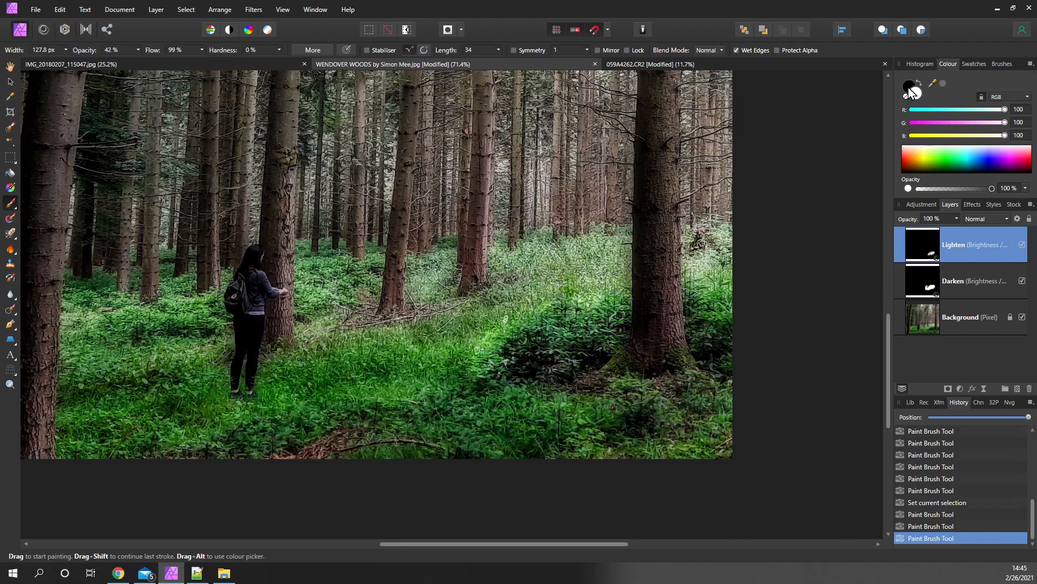
left_click_drag(586, 302, 505, 338)
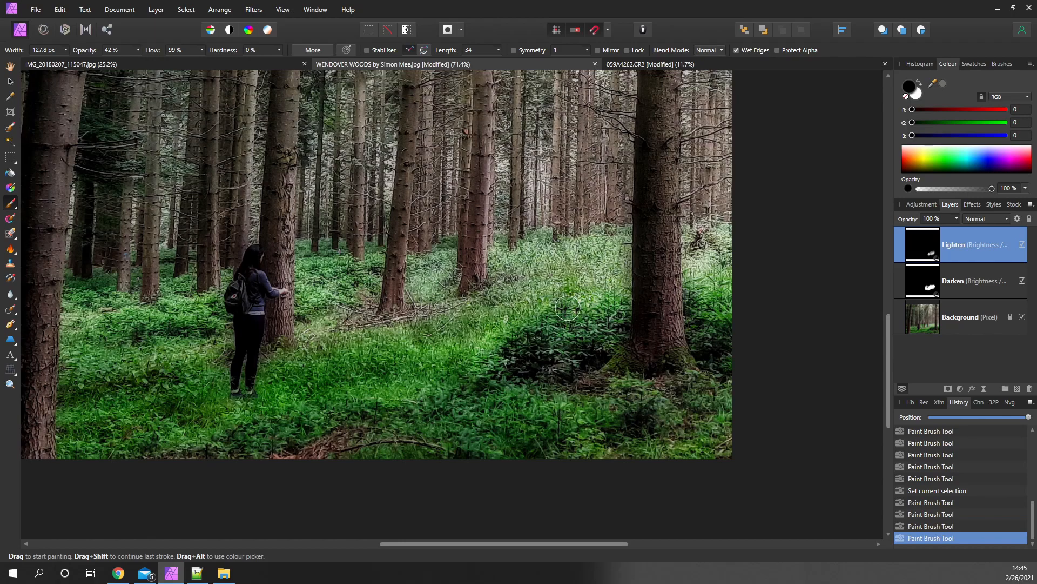
mouse_move(522, 317)
left_mouse_down()
mouse_move(478, 352)
mouse_move(505, 350)
mouse_move(551, 310)
left_mouse_up()
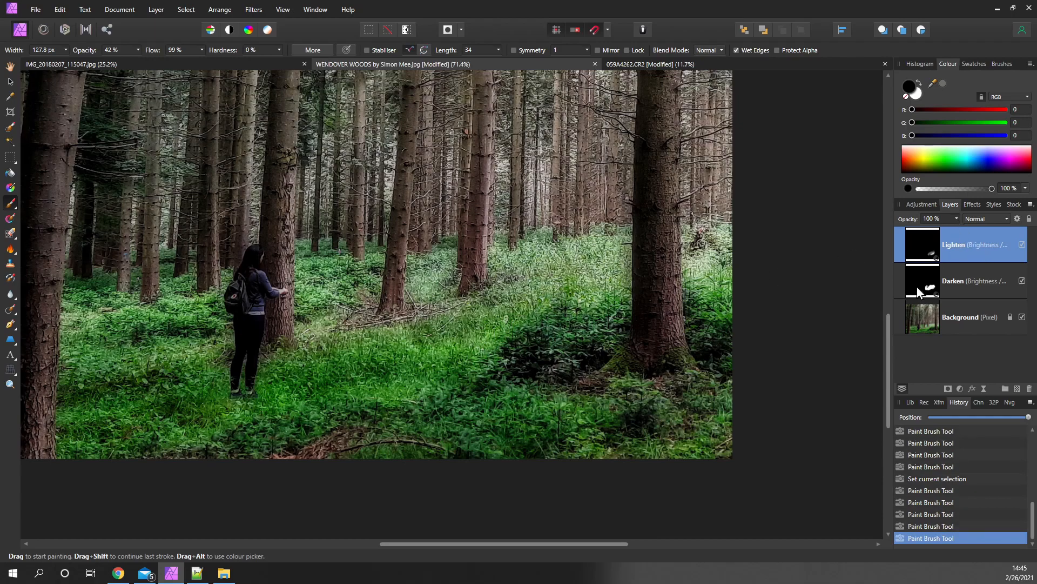
- Switch the paint colour back to white and lighten the dark shrubs again with the soft brush
left_click(917, 99)
left_click_drag(589, 333, 503, 359)
left_click_drag(600, 327, 496, 349)
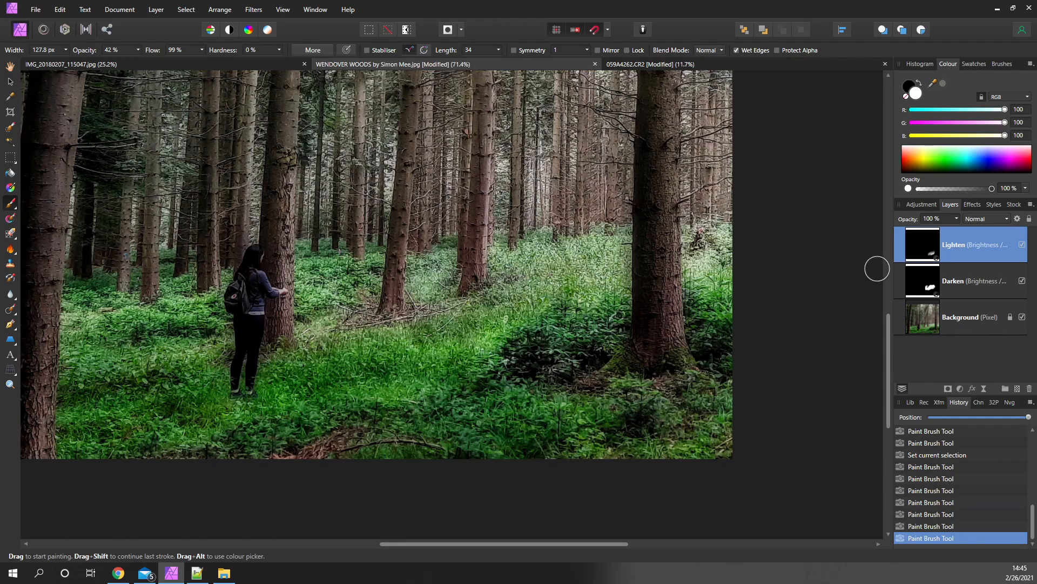
- On the Lighten layer, raise the brush opacity to 89% and paint white up the large right-hand trunk
left_click(930, 254)
mouse_move(649, 310)
left_mouse_down()
mouse_move(595, 321)
mouse_move(552, 348)
mouse_move(655, 311)
left_mouse_up()
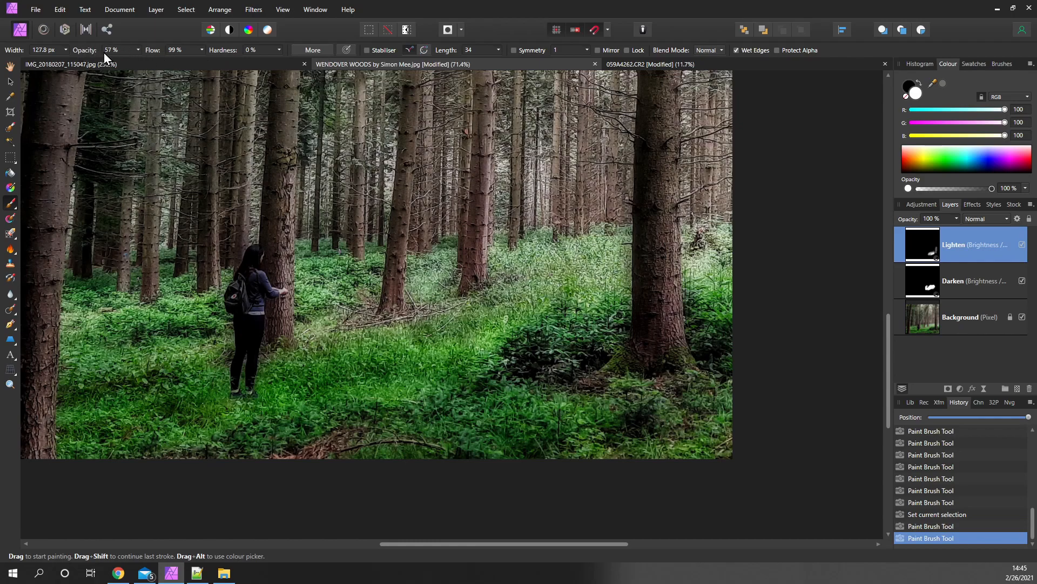
key("8")
key("9")
left_click_drag(663, 313, 662, 234)
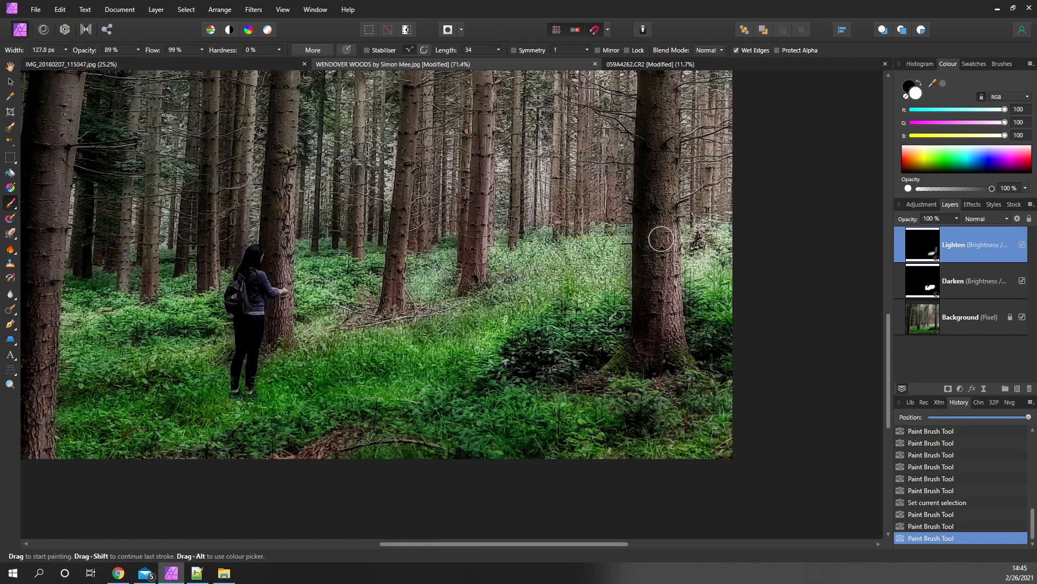
mouse_move(655, 146)
left_mouse_down()
mouse_move(661, 250)
mouse_move(666, 135)
left_mouse_up()
- Lighten the trunk beside the woman and the large left-hand trunk with white strokes
left_click_drag(607, 252, 667, 320)
left_click_drag(155, 340, 262, 262)
mouse_move(425, 273)
left_mouse_down()
mouse_move(424, 303)
mouse_move(447, 250)
mouse_move(451, 128)
left_mouse_up()
mouse_move(186, 277)
left_mouse_down()
mouse_move(230, 135)
mouse_move(186, 429)
mouse_move(226, 289)
mouse_move(208, 306)
mouse_move(174, 429)
left_mouse_up()
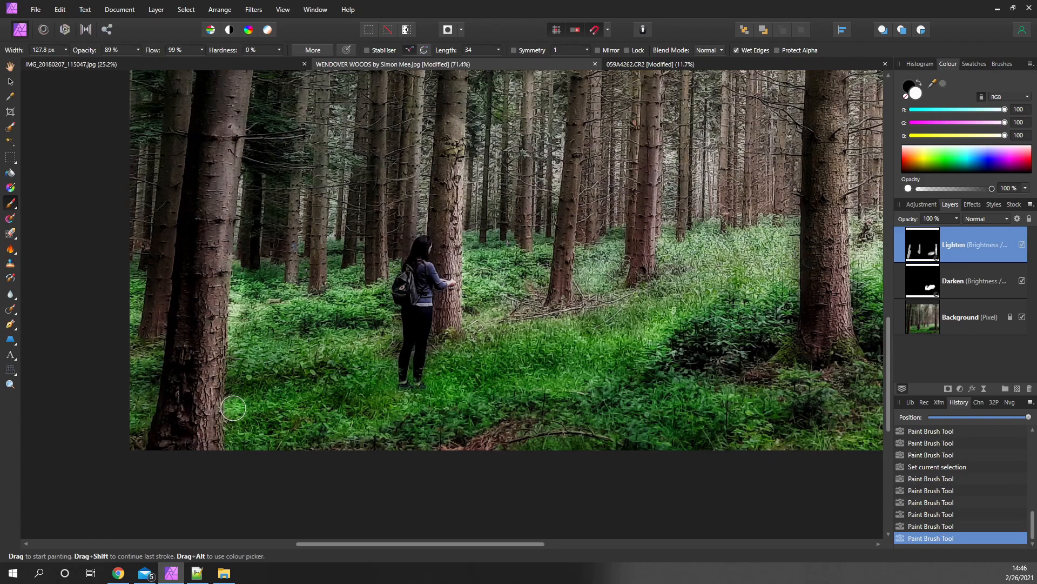
- Clean up the Lighten mask around the large left-hand trunk, painting black over the adjacent undergrowth and white on the bark
left_click(907, 87)
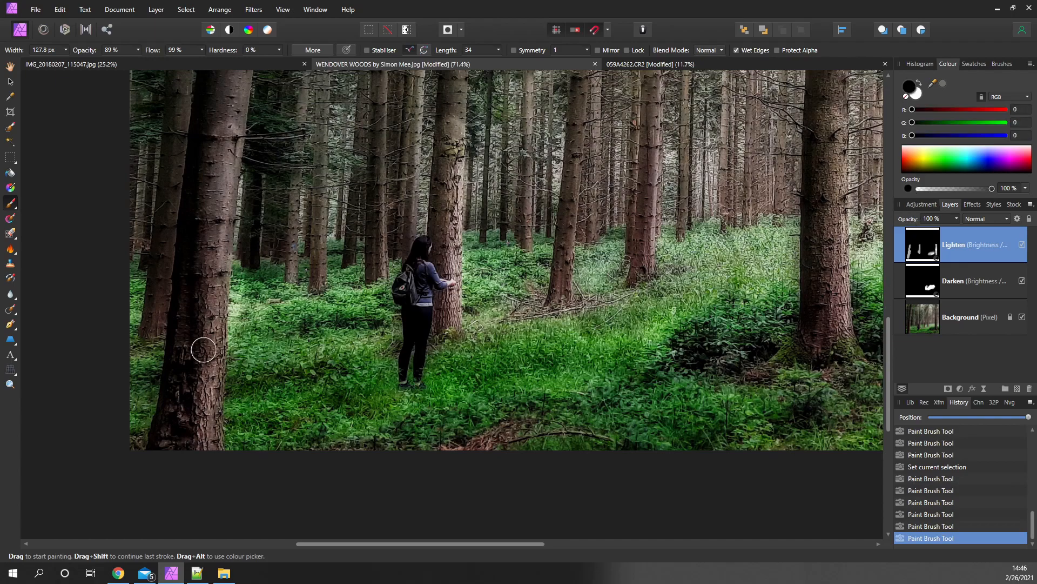
mouse_move(251, 263)
left_mouse_down()
mouse_move(248, 326)
mouse_move(225, 333)
mouse_move(241, 300)
mouse_move(205, 405)
mouse_move(216, 313)
mouse_move(233, 308)
left_mouse_up()
scroll(240, 300, "up", 6)
mouse_move(234, 393)
left_mouse_down()
mouse_move(243, 409)
mouse_move(240, 301)
left_mouse_up()
mouse_move(246, 400)
left_mouse_down()
mouse_move(333, 304)
mouse_move(344, 341)
left_mouse_up()
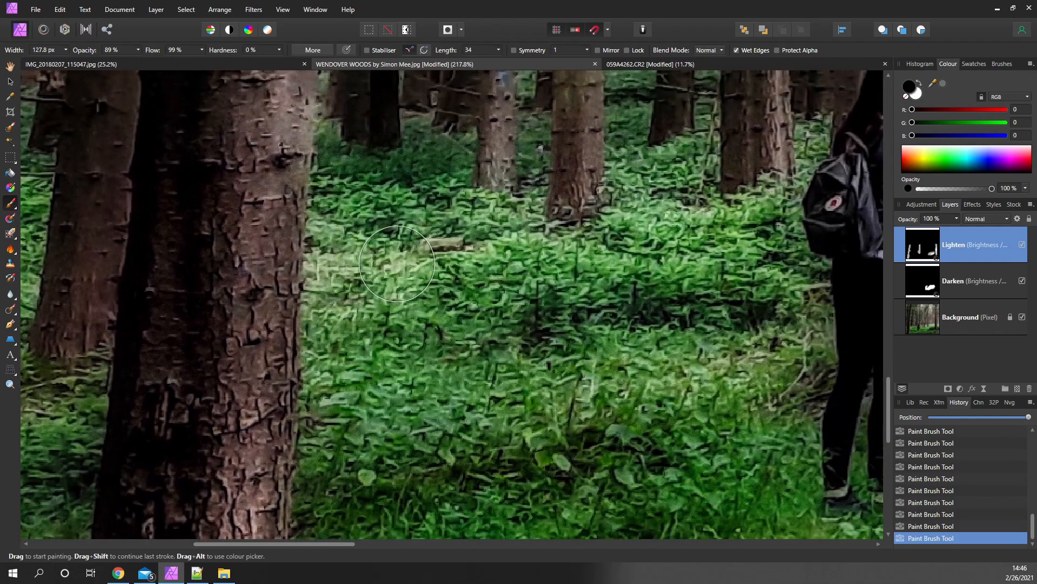
left_click(918, 95)
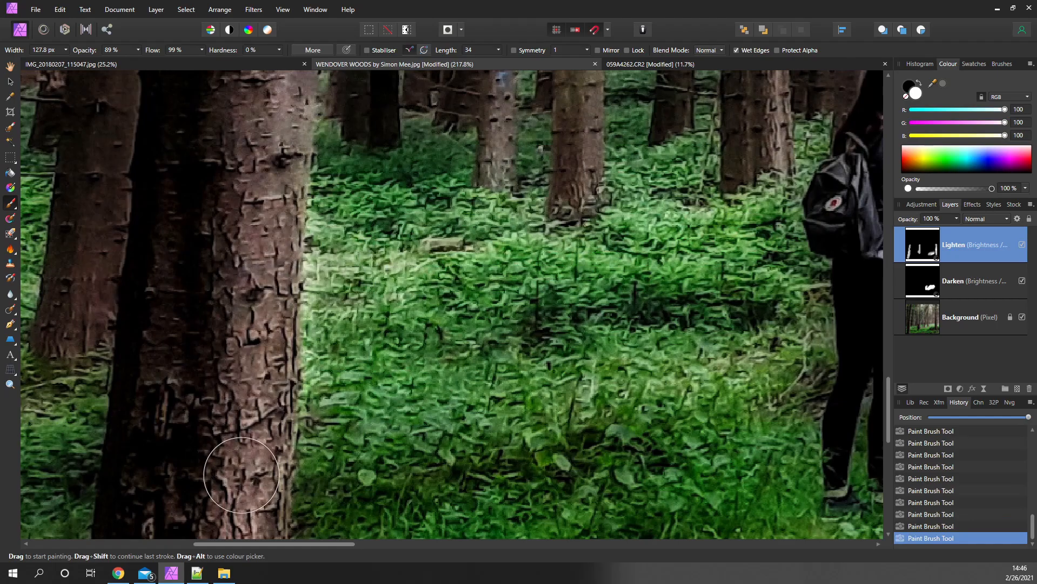
left_click(914, 89)
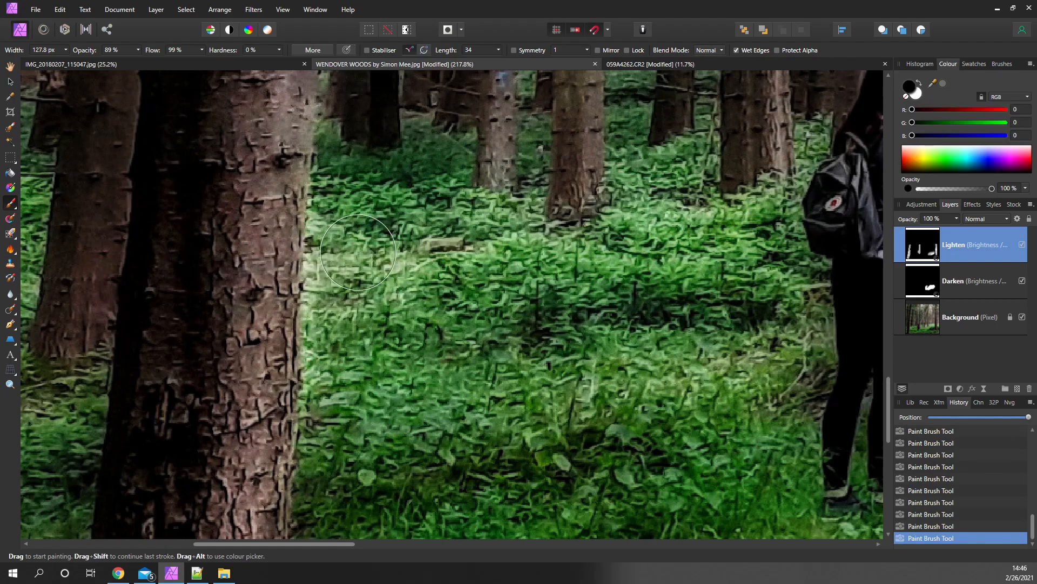
- Toggle the visibility of the Lighten and Darken layers one at a time to compare each effect
scroll(481, 326, "down", 6)
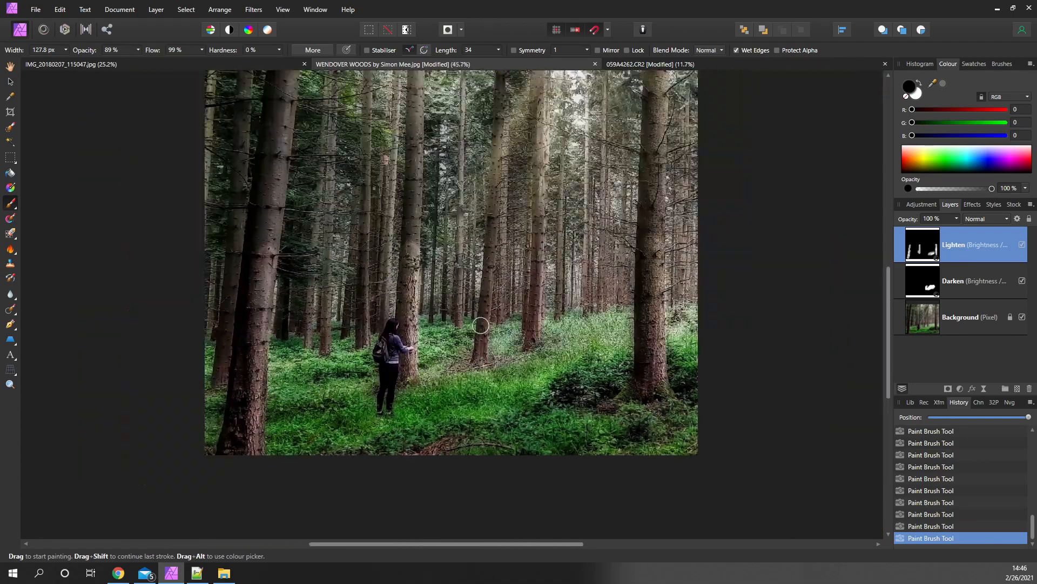
left_click_drag(481, 325, 510, 346)
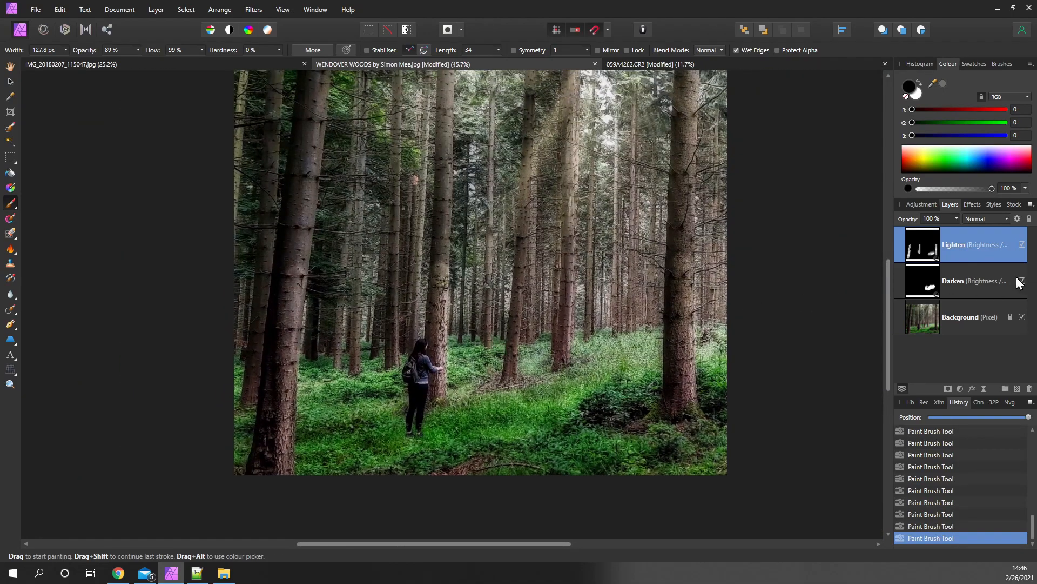
left_click(1022, 245)
left_click(1022, 246)
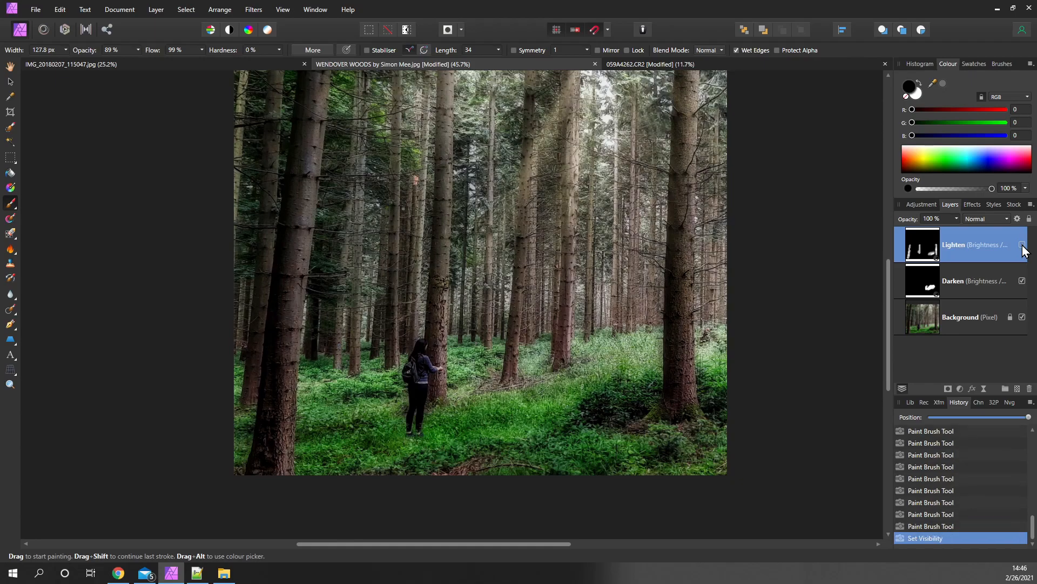
left_click(1023, 246)
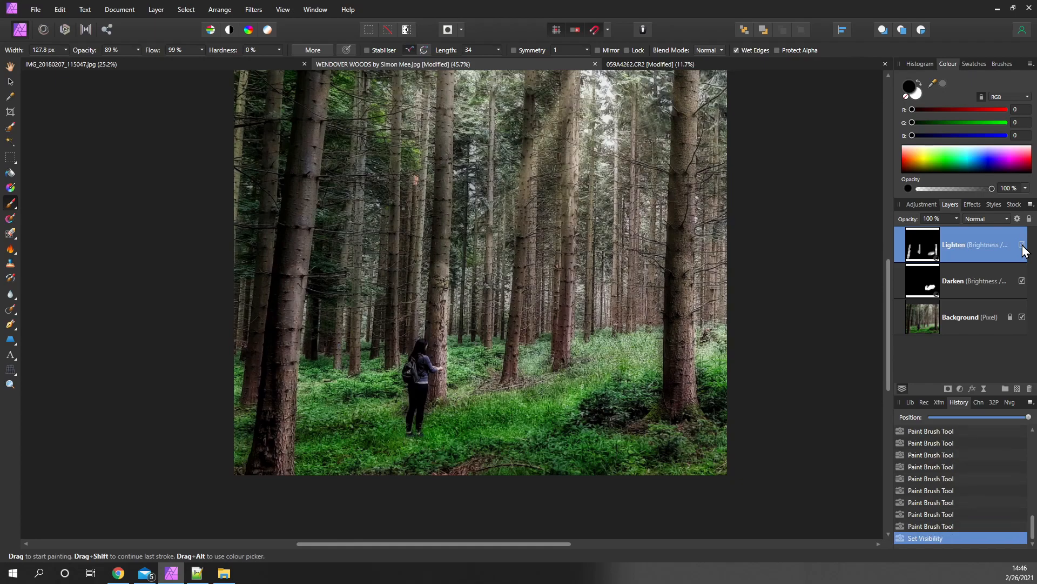
left_click(1022, 281)
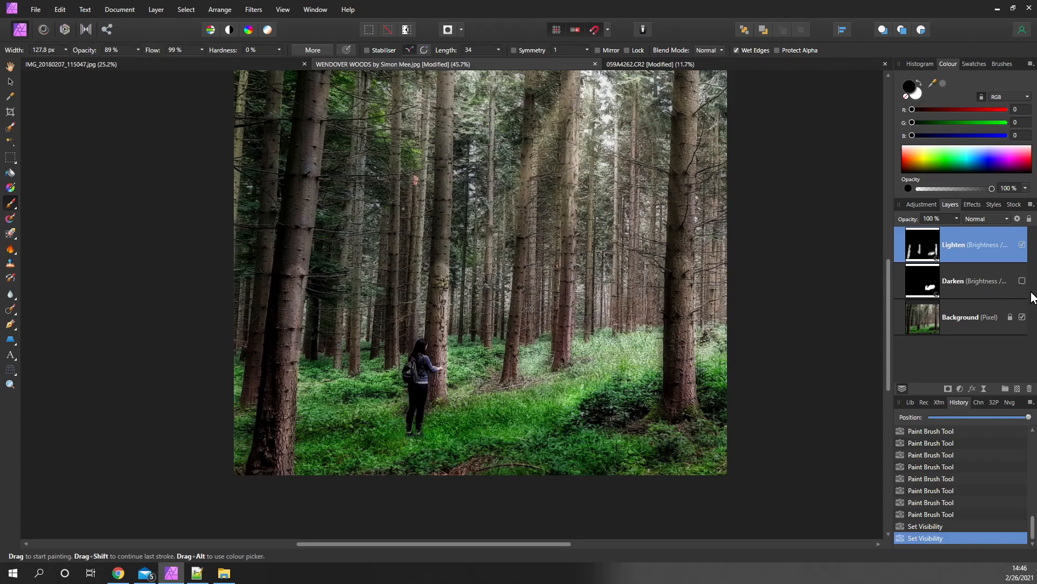
left_click(1022, 280)
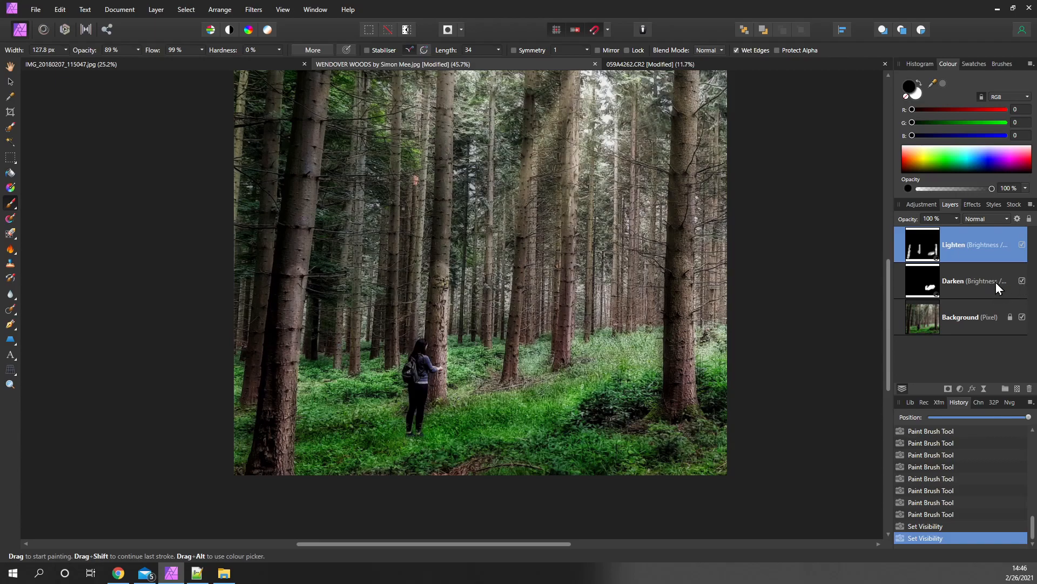
- Select both adjustment layers and toggle their visibility together to compare the photo before and after
left_click(955, 282, "ctrl")
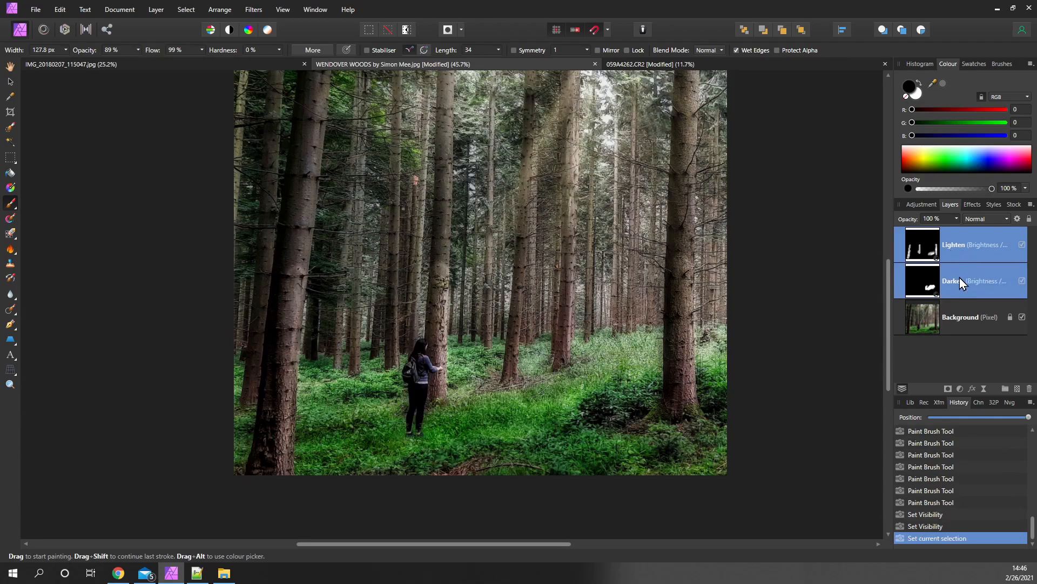
left_click(1023, 246)
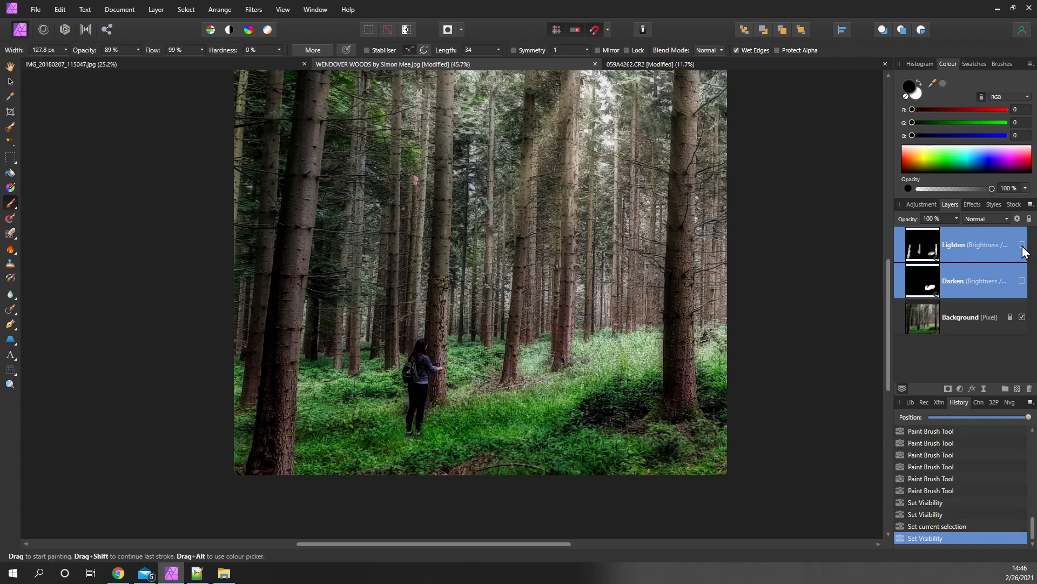
left_click(1023, 281)
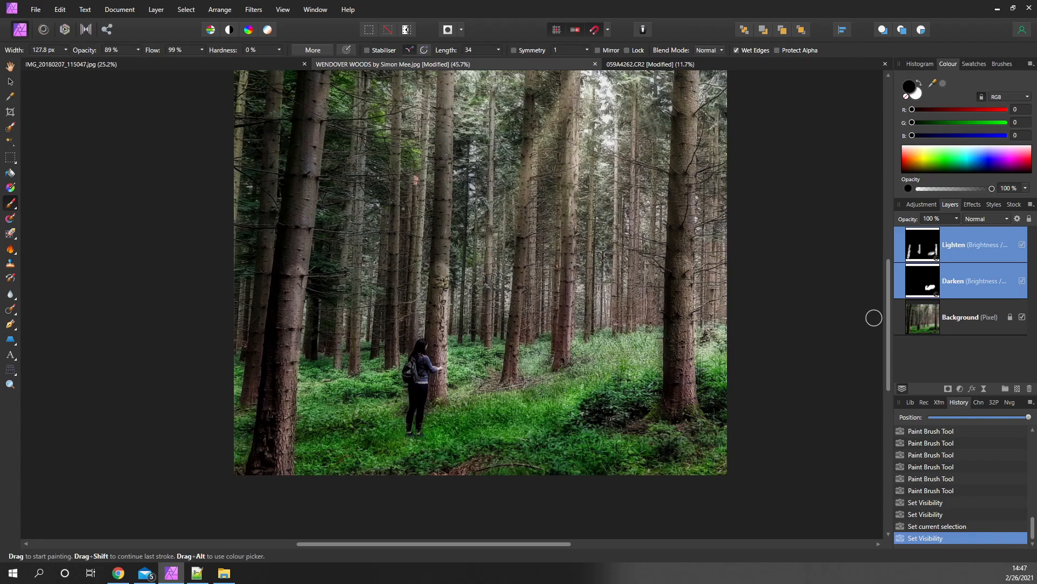
- Select only the Darken layer and reduce its opacity, trying 68% and settling on 82%
left_click(913, 274)
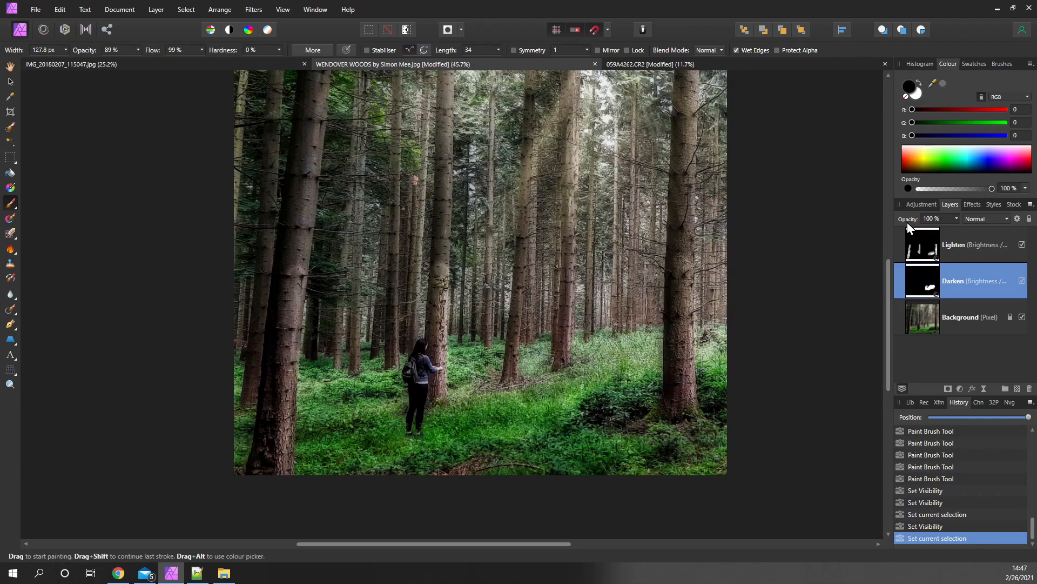
left_click(956, 218)
left_click_drag(957, 228, 935, 231)
scroll(546, 427, "up", 3)
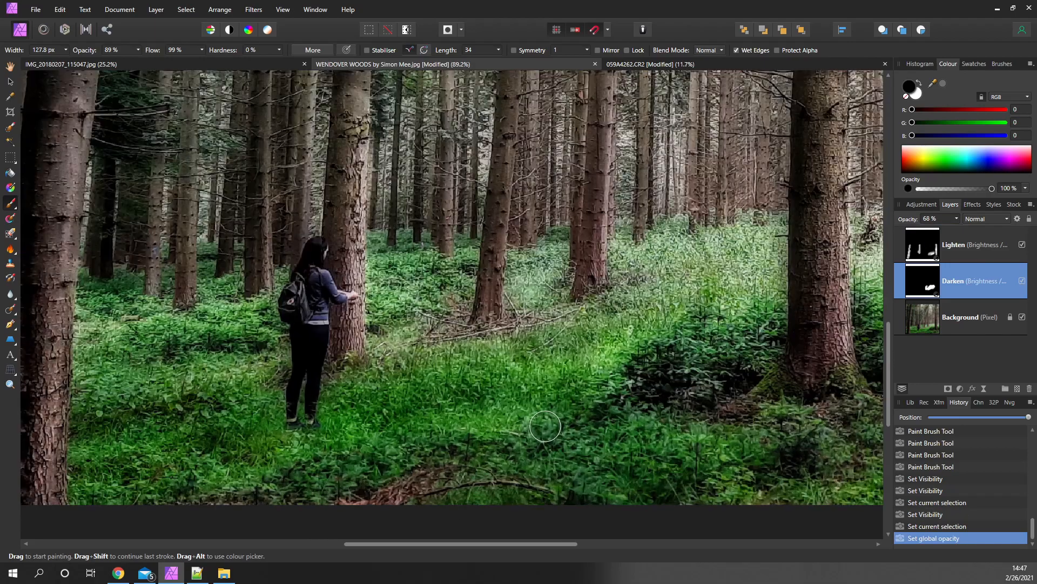
scroll(545, 427, "up", 1)
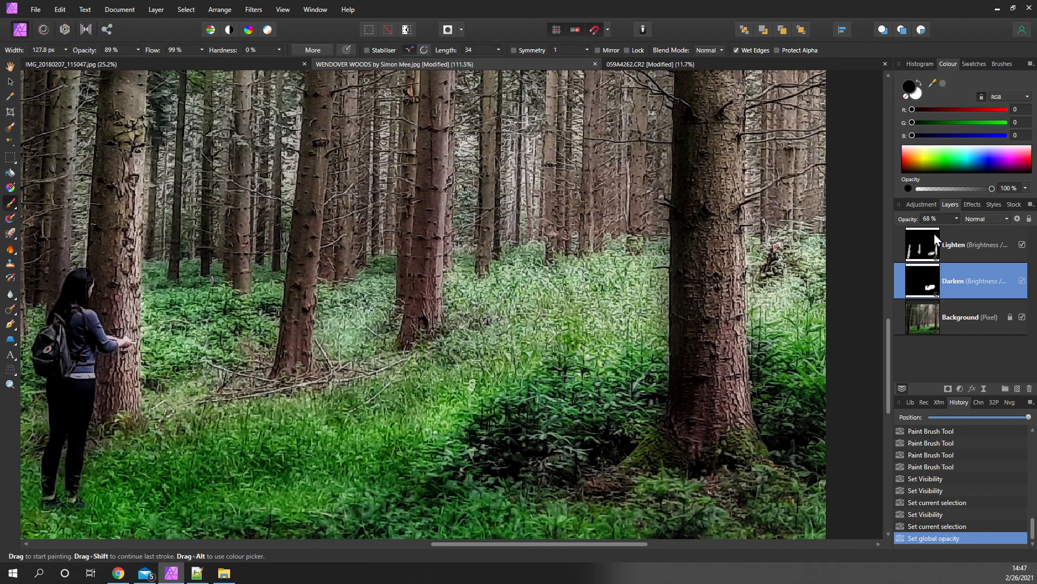
mouse_move(958, 228)
left_mouse_down()
mouse_move(913, 236)
mouse_move(1021, 224)
mouse_move(969, 231)
left_mouse_up()
- Select the Lighten layer and reduce its opacity to 67%
left_click(958, 241)
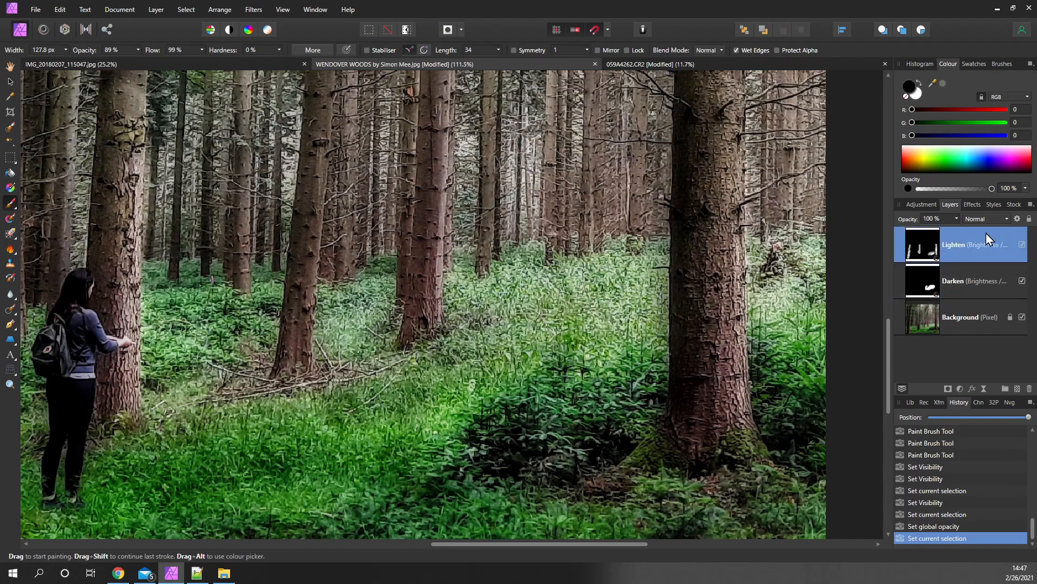
left_click(957, 219)
left_click_drag(958, 227, 933, 244)
scroll(663, 398, "down", 3)
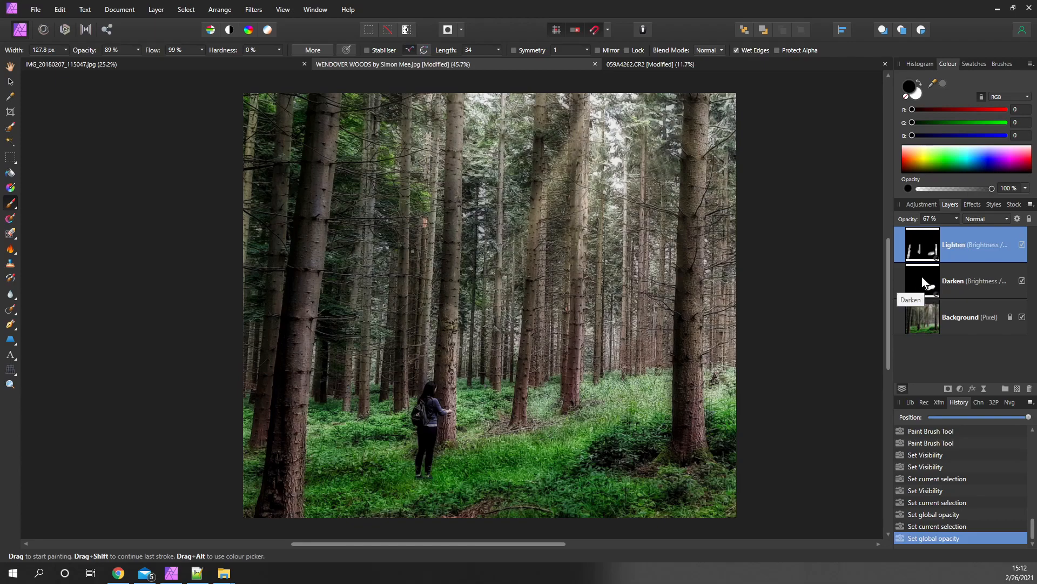
- Reopen the Darken layer's Brightness and Contrast settings and lower its brightness to -45%
double_click(921, 280)
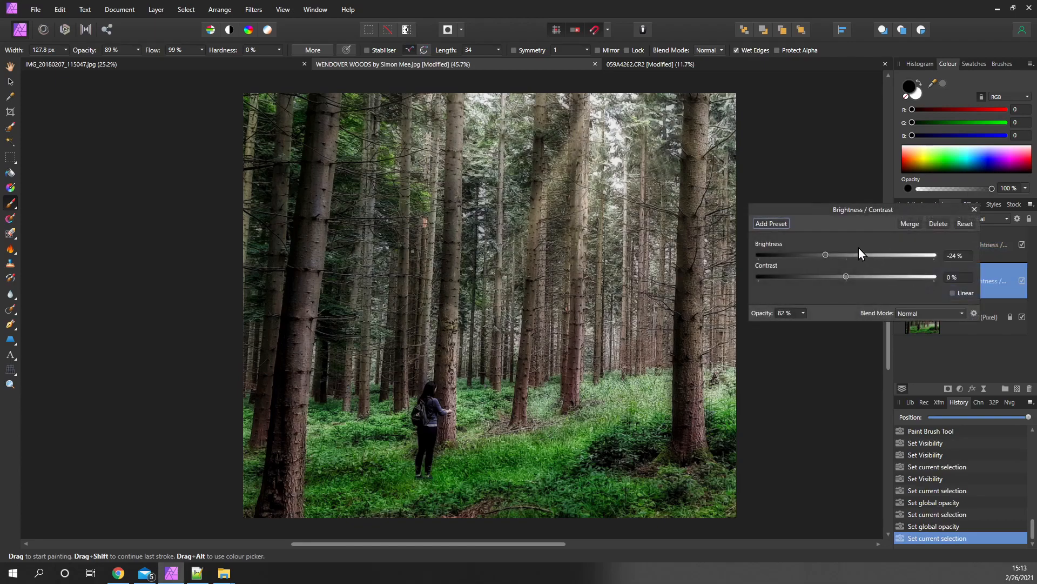
left_click_drag(822, 209, 768, 273)
mouse_move(773, 320)
left_mouse_down()
mouse_move(737, 319)
mouse_move(826, 320)
mouse_move(763, 323)
left_mouse_up()
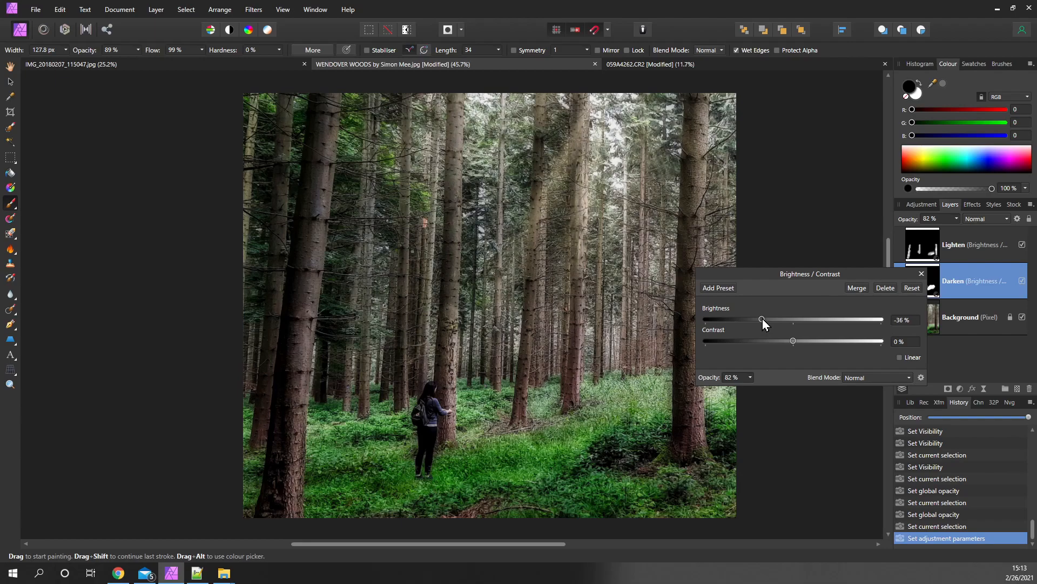
mouse_move(757, 319)
left_mouse_down()
mouse_move(766, 320)
mouse_move(754, 321)
left_mouse_up()
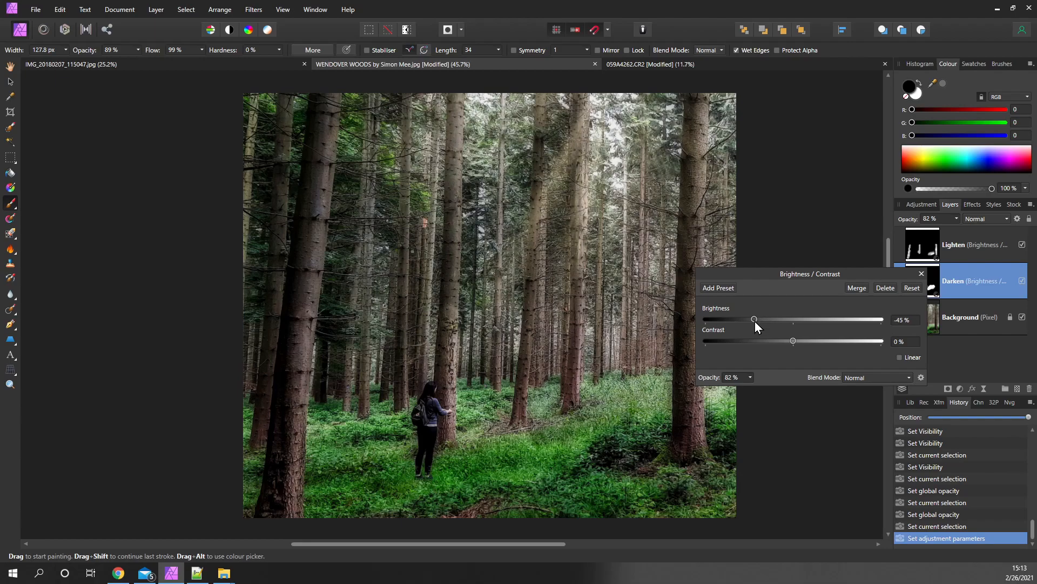
left_click(922, 274)
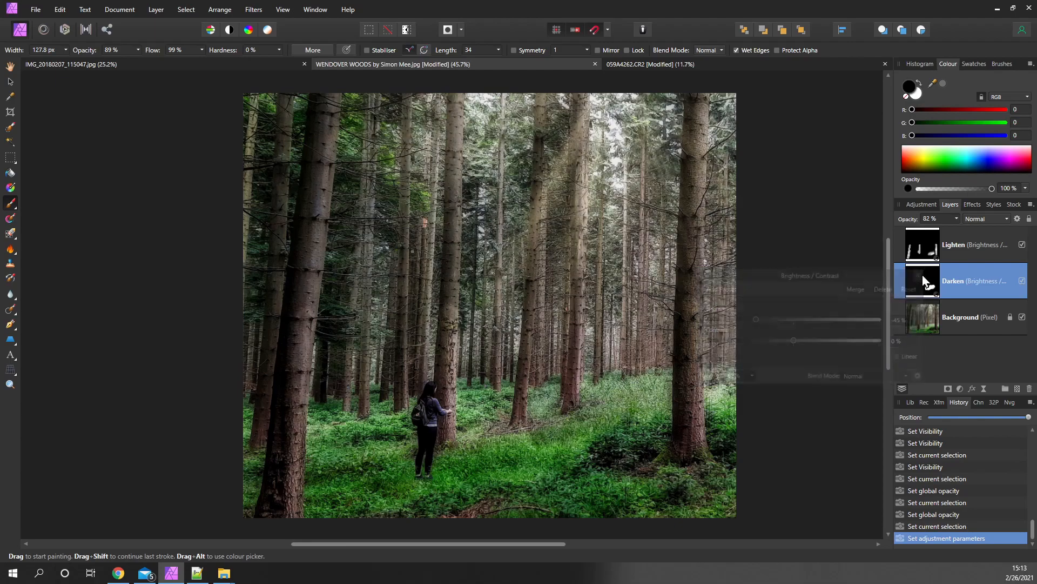
- Reopen the Lighten layer's Brightness and Contrast settings and set its brightness to 56%
left_click(922, 249)
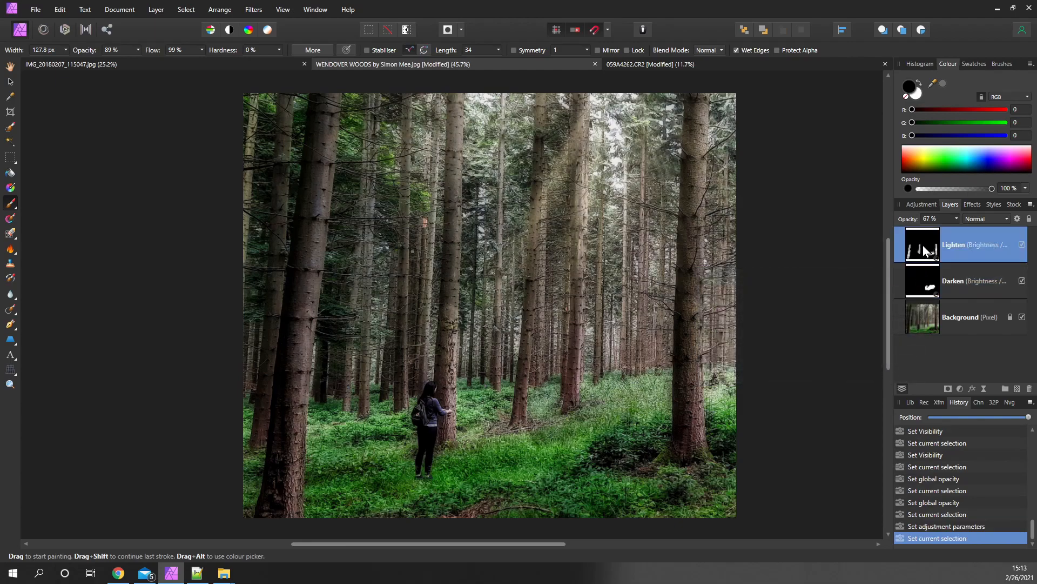
double_click(923, 245)
left_click_drag(840, 319, 832, 322)
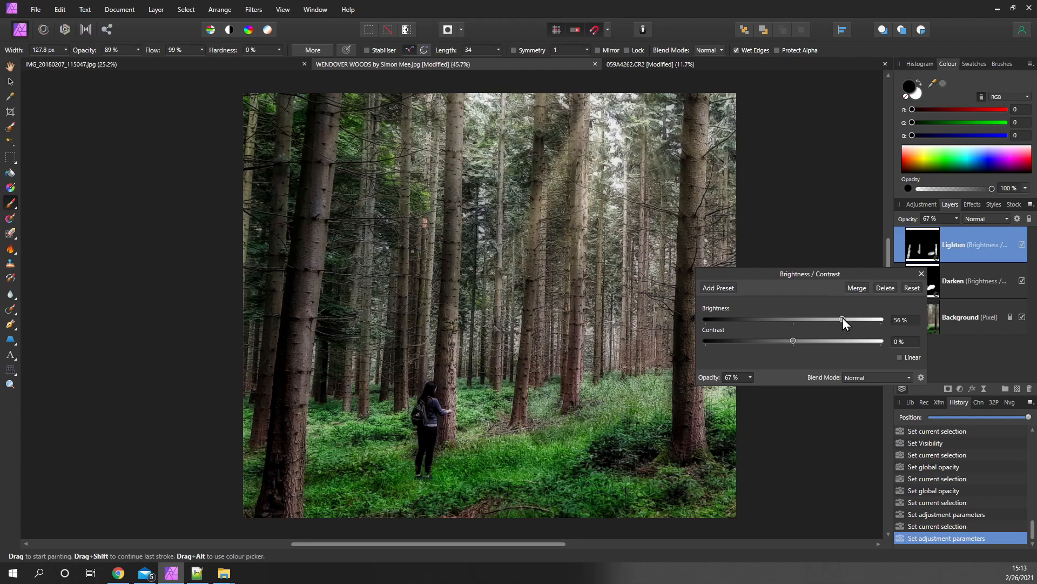
left_click(922, 274)
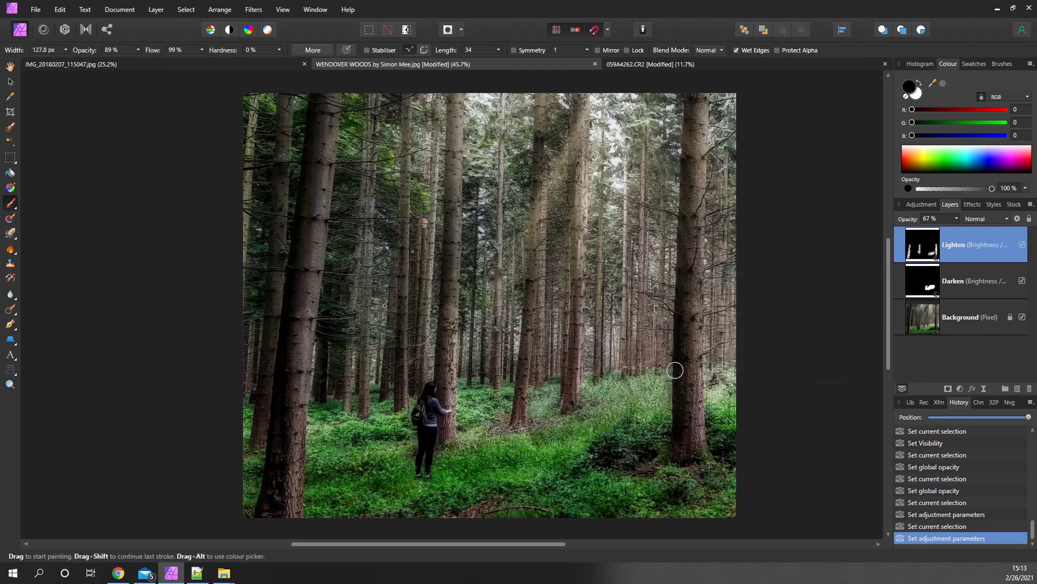